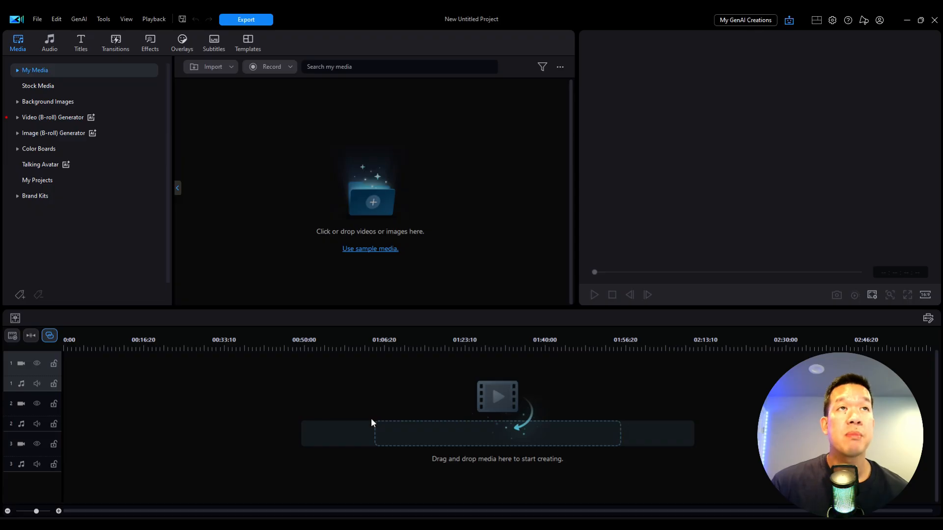
Place the popular Gaming 04 title at the start of the first video track
{"action": "left_click", "coordinate": [87, 43]}
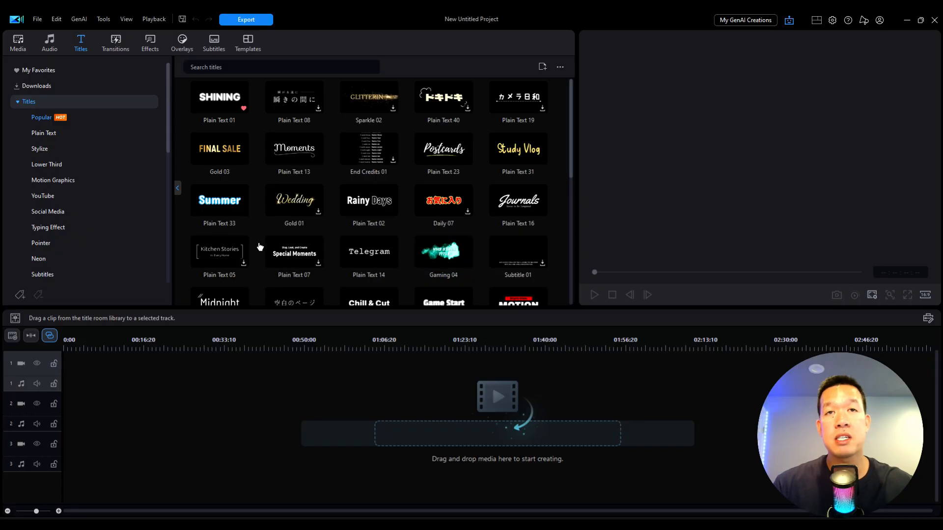
{"action": "left_click", "coordinate": [430, 263]}
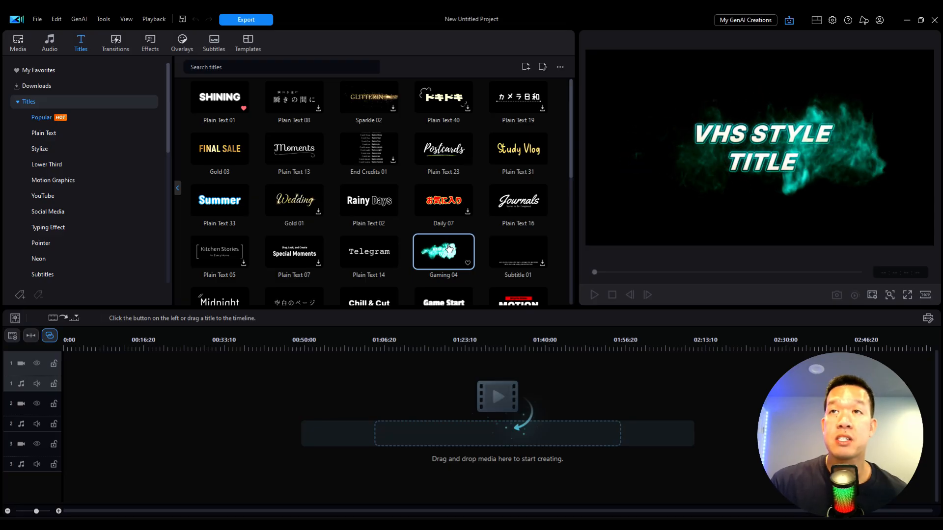
{"action": "left_click_drag", "start_coordinate": [448, 246], "coordinate": [123, 366]}
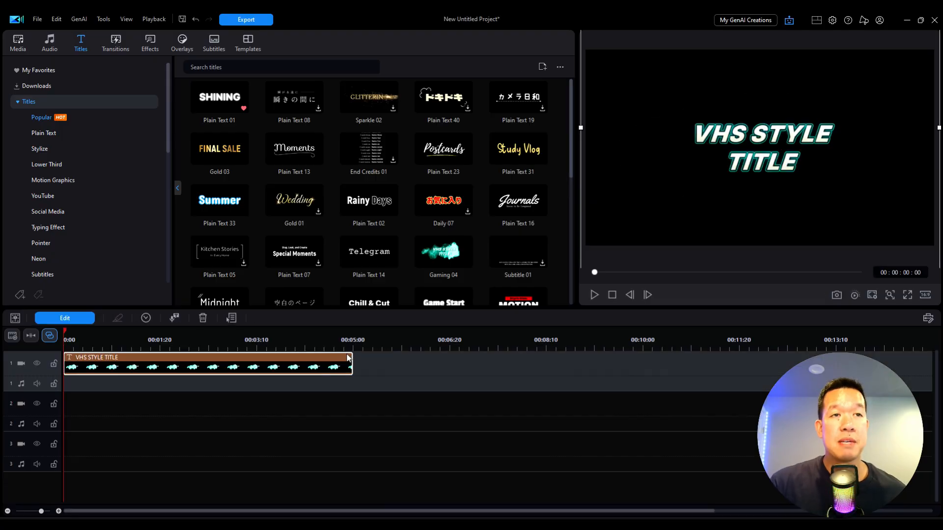
Replace the placeholder text of the title clip with "Dad Gear Vibes"
{"action": "double_click", "coordinate": [335, 364]}
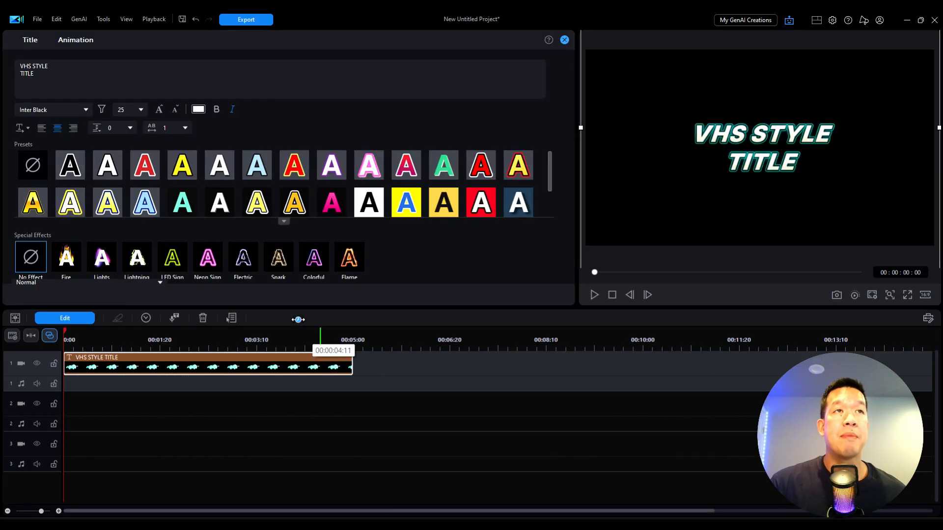
{"action": "double_click", "coordinate": [59, 82]}
{"action": "left_click_drag", "start_coordinate": [59, 82], "coordinate": [1, 56]}
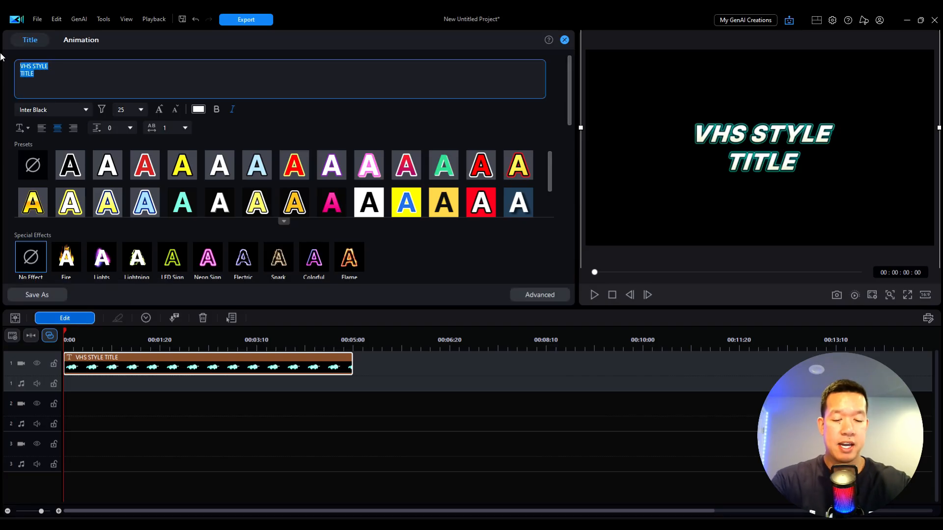
{"action": "type", "text": "Dad Gear Vibes"}
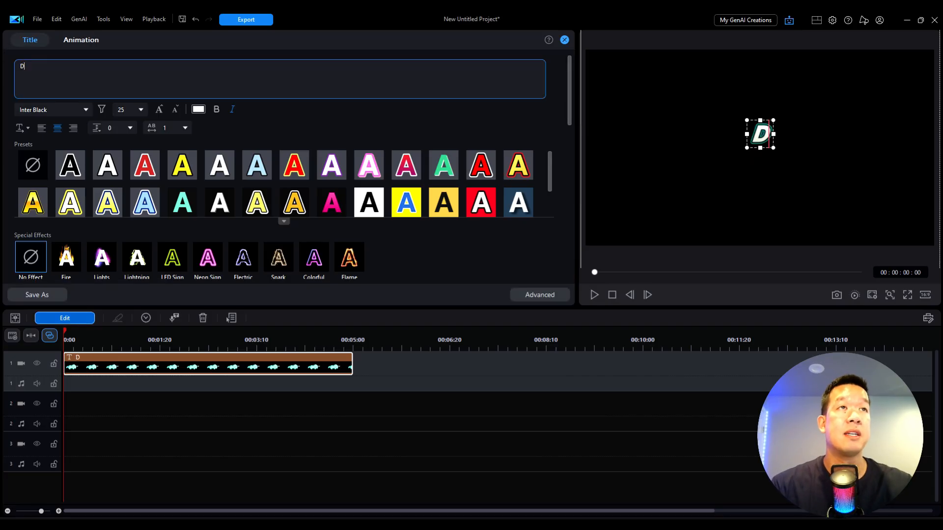
Toggle the border of the "Dad Gear Vibes" text off and on to compare its look
{"action": "scroll", "coordinate": [475, 157], "scroll_direction": "down", "scroll_amount": 1}
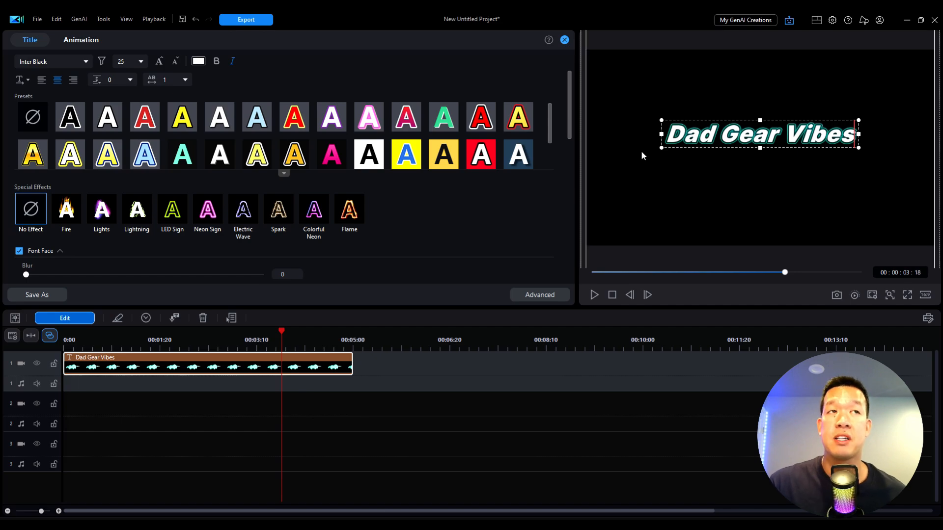
{"action": "scroll", "coordinate": [384, 167], "scroll_direction": "down", "scroll_amount": 5}
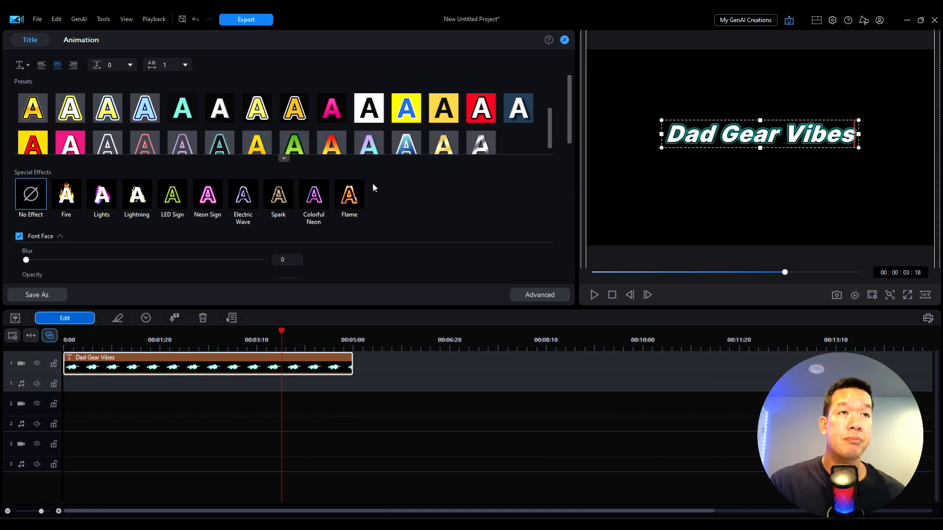
{"action": "scroll", "coordinate": [364, 210], "scroll_direction": "down", "scroll_amount": 1}
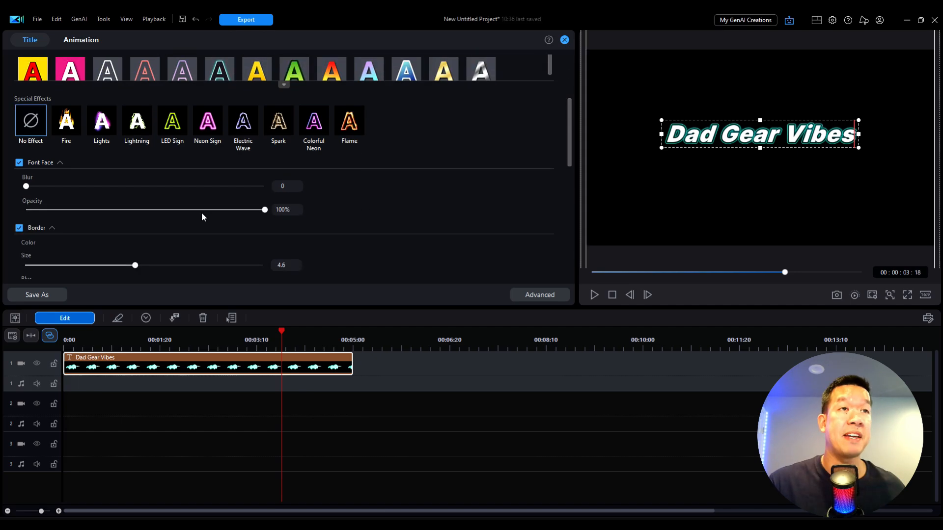
{"action": "scroll", "coordinate": [187, 210], "scroll_direction": "down", "scroll_amount": 1}
{"action": "left_click", "coordinate": [18, 199]}
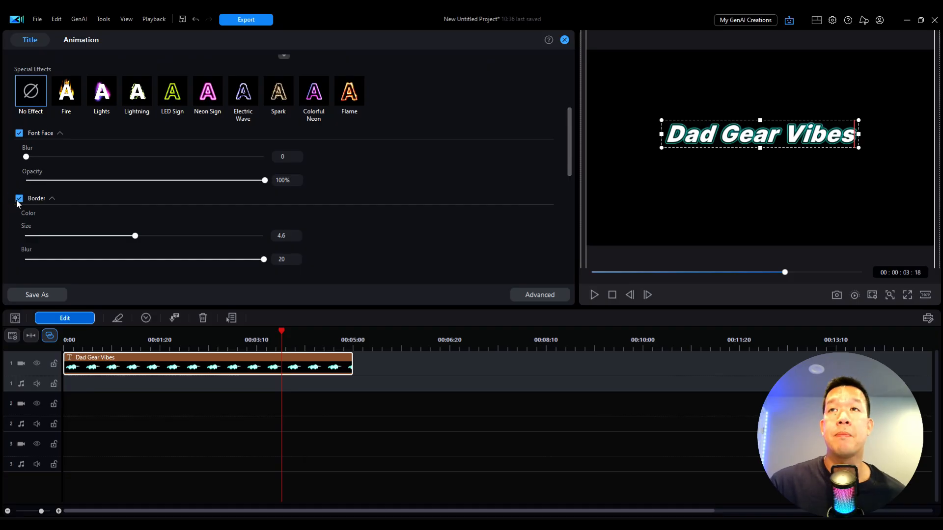
{"action": "left_click", "coordinate": [19, 198]}
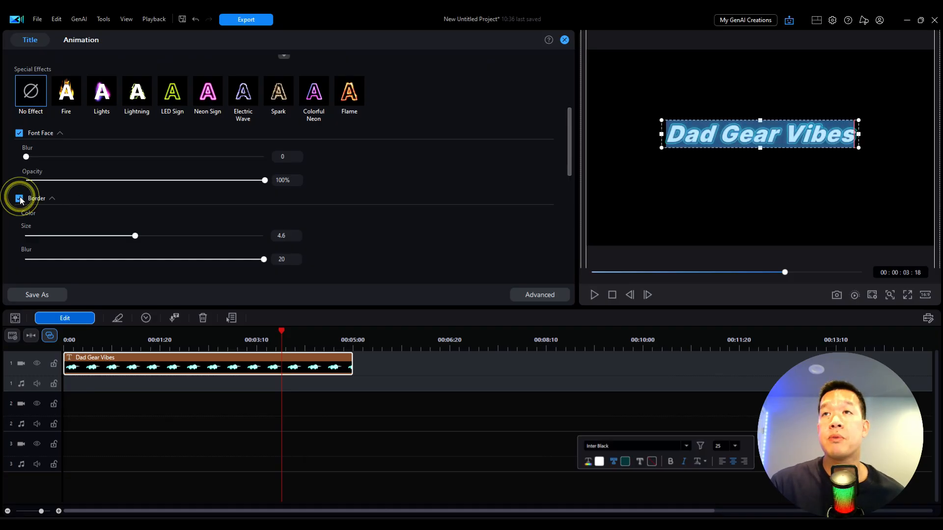
{"action": "left_click", "coordinate": [733, 186]}
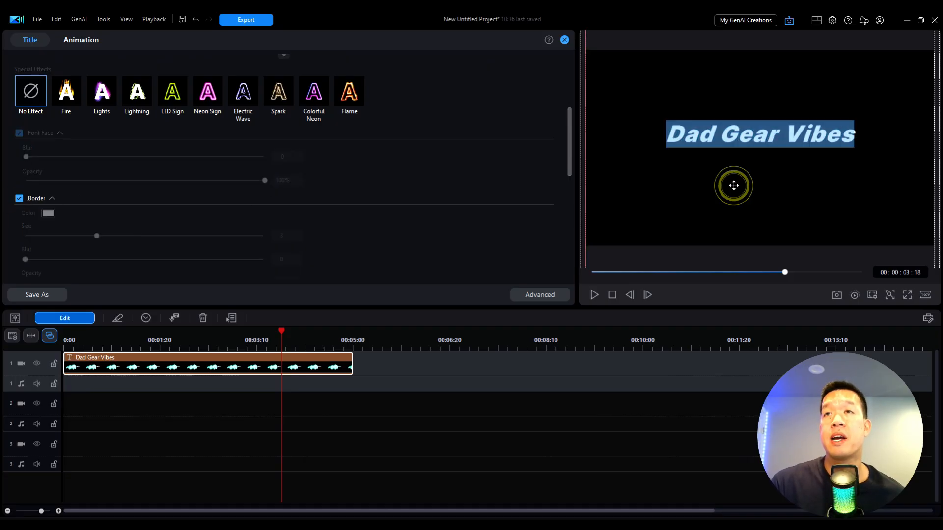
{"action": "double_click", "coordinate": [743, 138]}
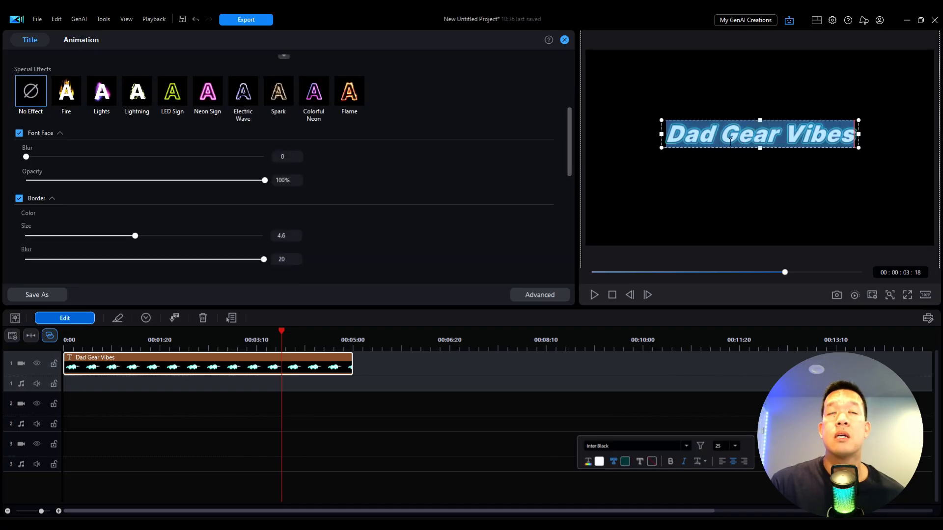
{"action": "left_click", "coordinate": [20, 199]}
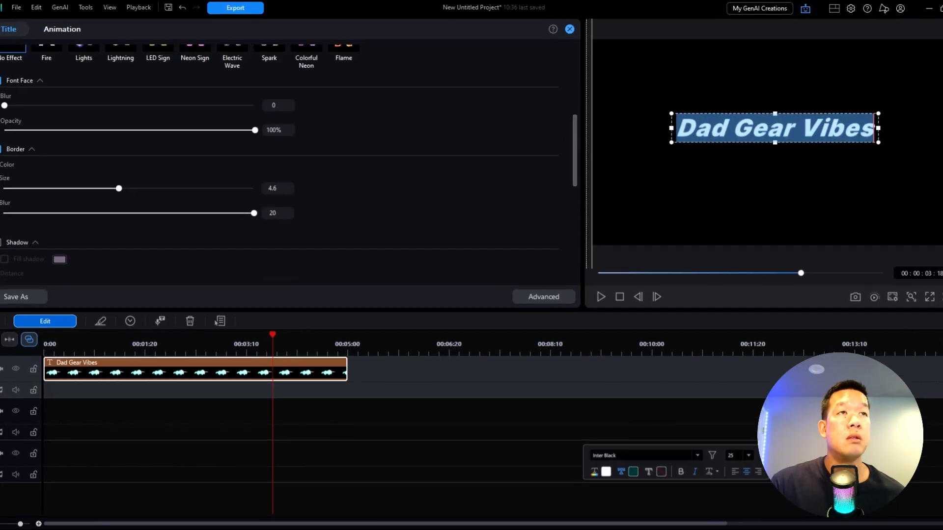
Set the title text's first border to Solid Color in the advanced title editor
{"action": "left_click", "coordinate": [570, 307]}
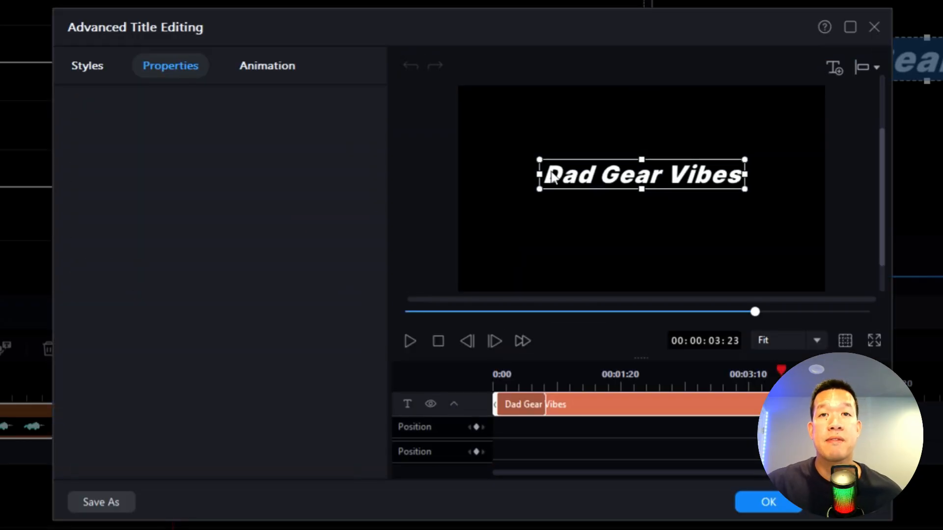
{"action": "scroll", "coordinate": [130, 340], "scroll_direction": "down", "scroll_amount": 1}
{"action": "scroll", "coordinate": [132, 344], "scroll_direction": "down", "scroll_amount": 2}
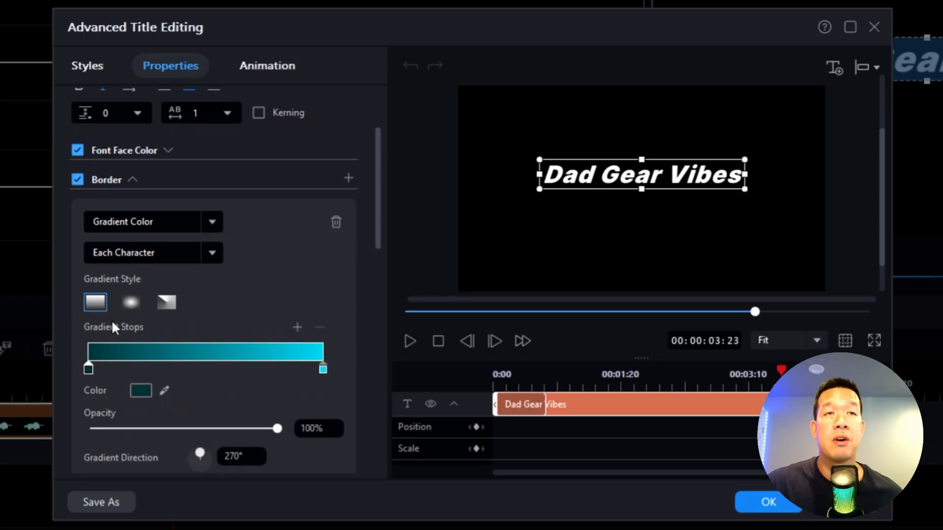
{"action": "left_click", "coordinate": [217, 225]}
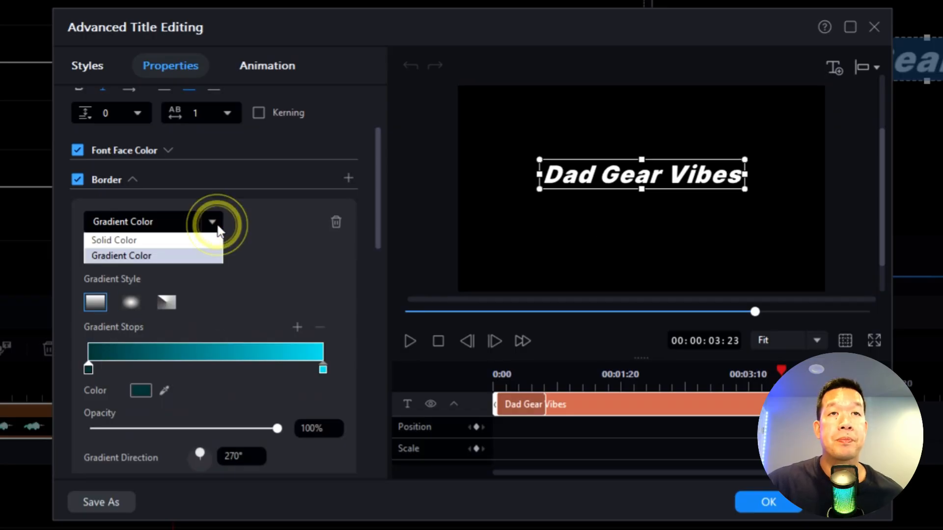
{"action": "left_click", "coordinate": [178, 240]}
Set the second border's color to red (#FF0000) and apply the advanced title edits
{"action": "left_click", "coordinate": [175, 301]}
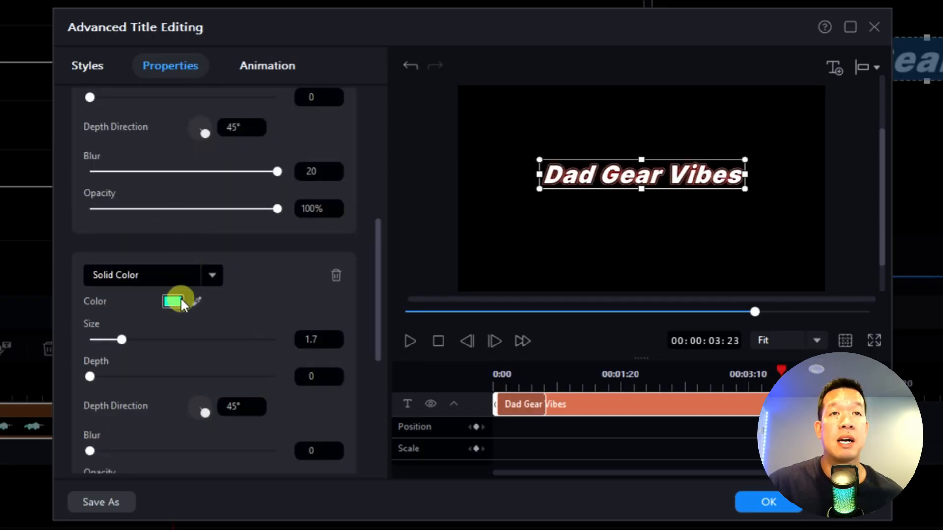
{"action": "left_click", "coordinate": [427, 334]}
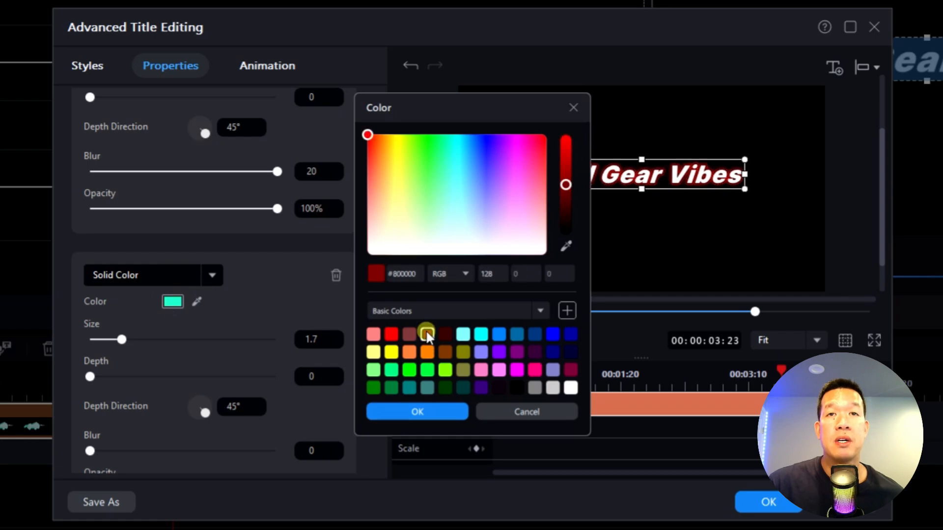
{"action": "left_click", "coordinate": [391, 334]}
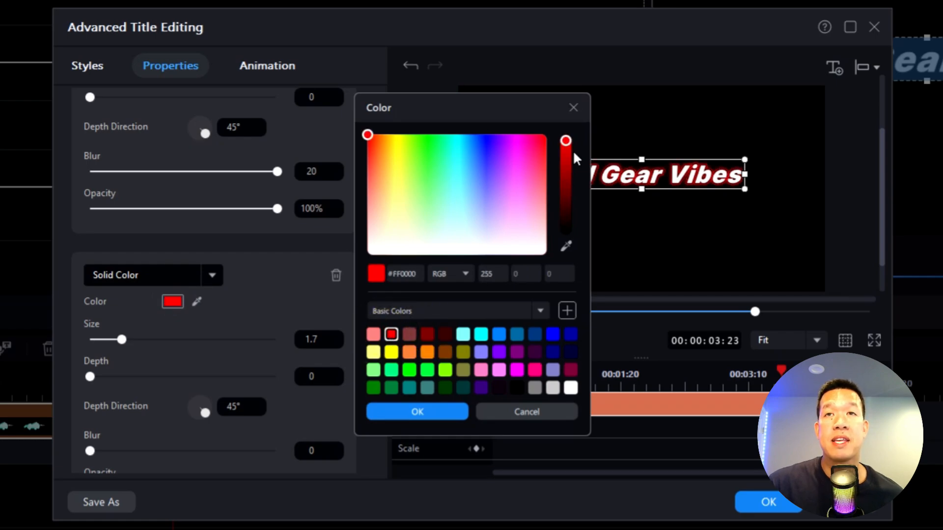
{"action": "left_click", "coordinate": [451, 415]}
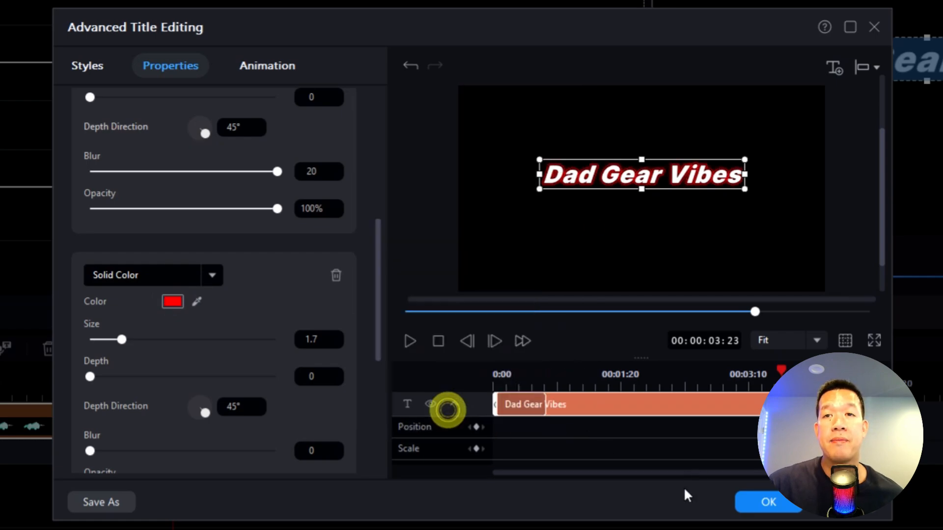
{"action": "left_click", "coordinate": [763, 502]}
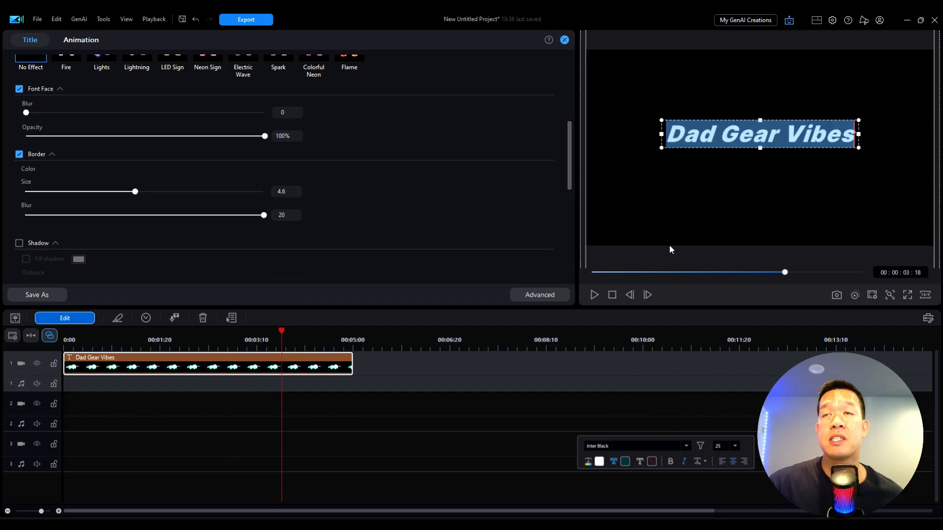
{"action": "left_click", "coordinate": [648, 226]}
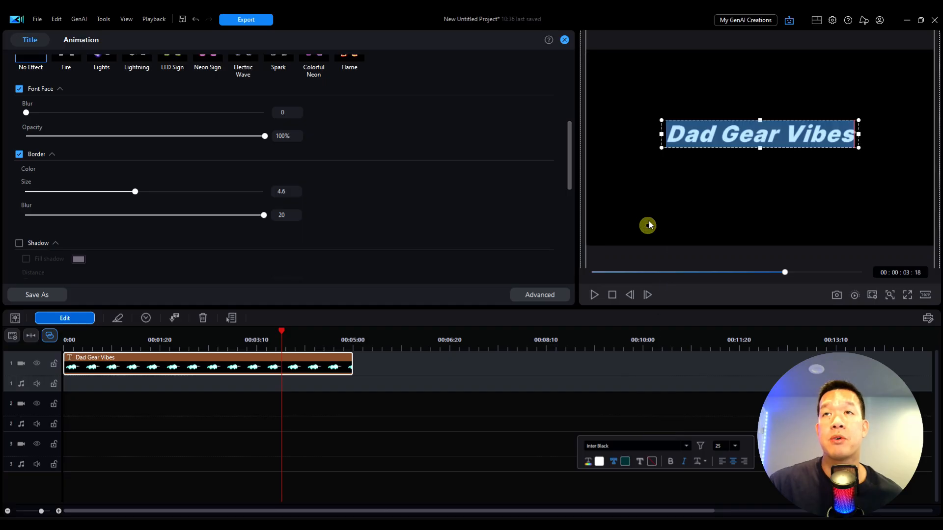
{"action": "left_click", "coordinate": [683, 177]}
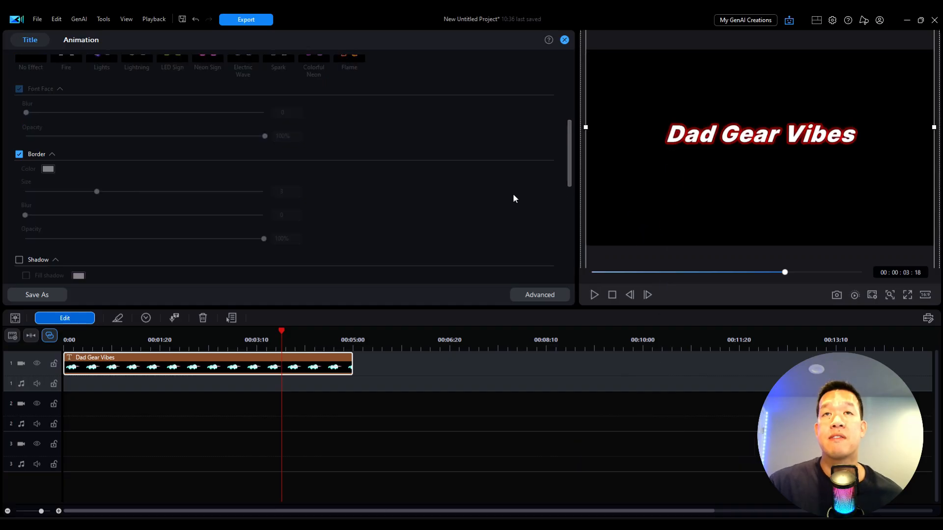
Change the "Dad Gear Vibes" text's font to Bahnschrift SemiBold and make it bold
{"action": "scroll", "coordinate": [513, 193], "scroll_direction": "up", "scroll_amount": 5}
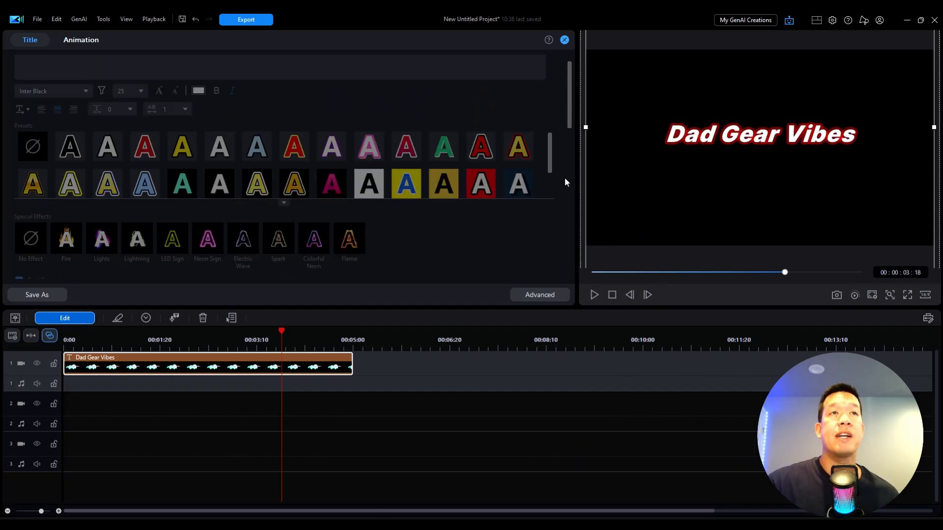
{"action": "scroll", "coordinate": [528, 128], "scroll_direction": "up", "scroll_amount": 1}
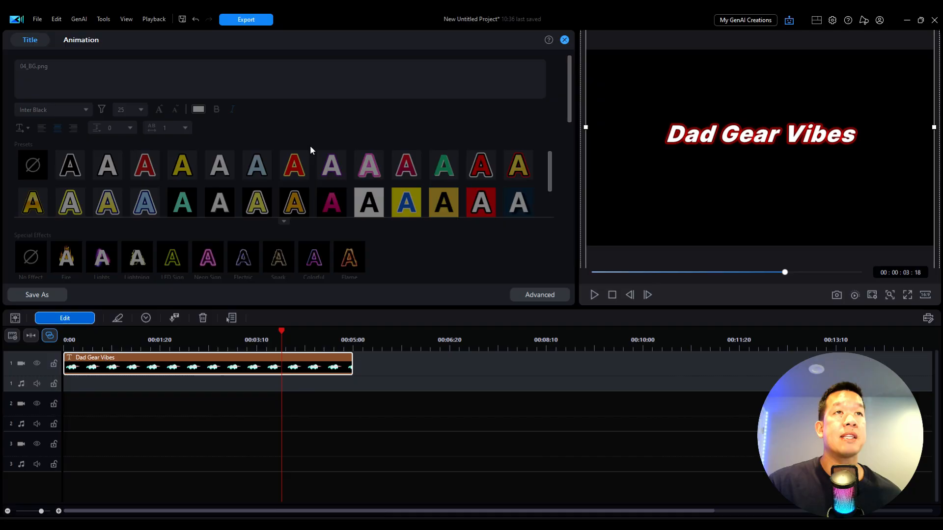
{"action": "left_click", "coordinate": [54, 109]}
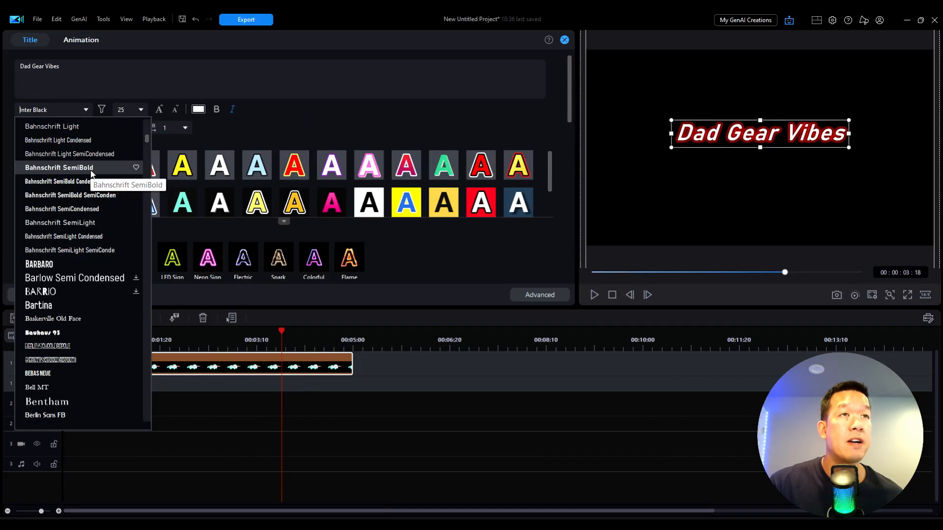
{"action": "left_click", "coordinate": [91, 169]}
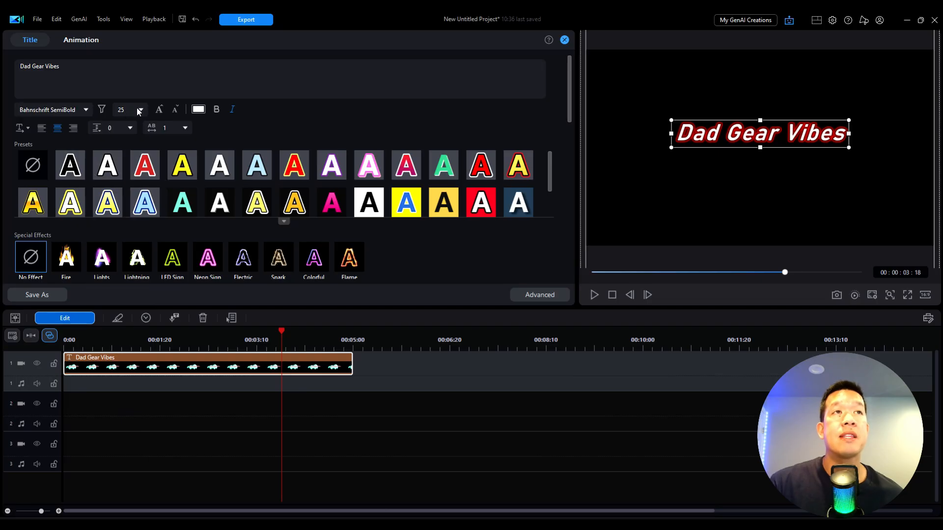
{"action": "left_click", "coordinate": [217, 110]}
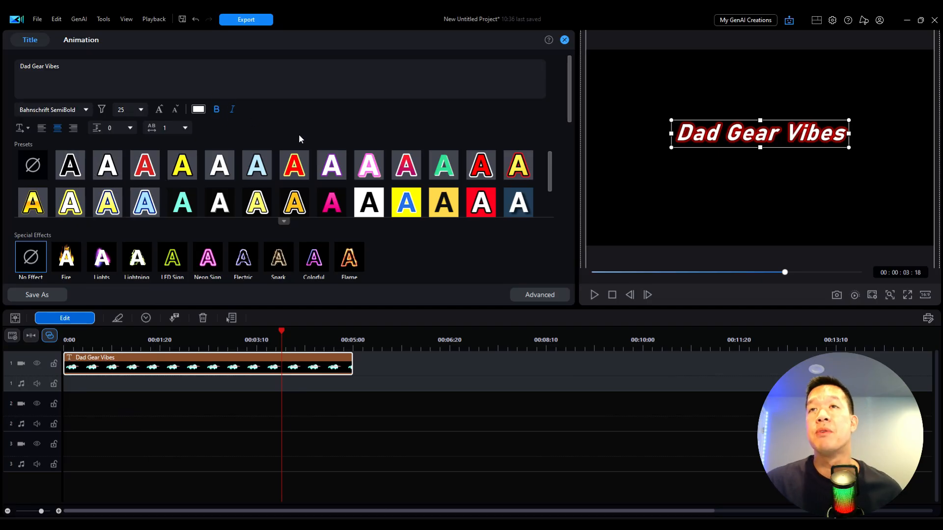
Play back the restyled title to check it, pause, and close the title settings
{"action": "left_click", "coordinate": [612, 295]}
{"action": "left_click", "coordinate": [596, 295]}
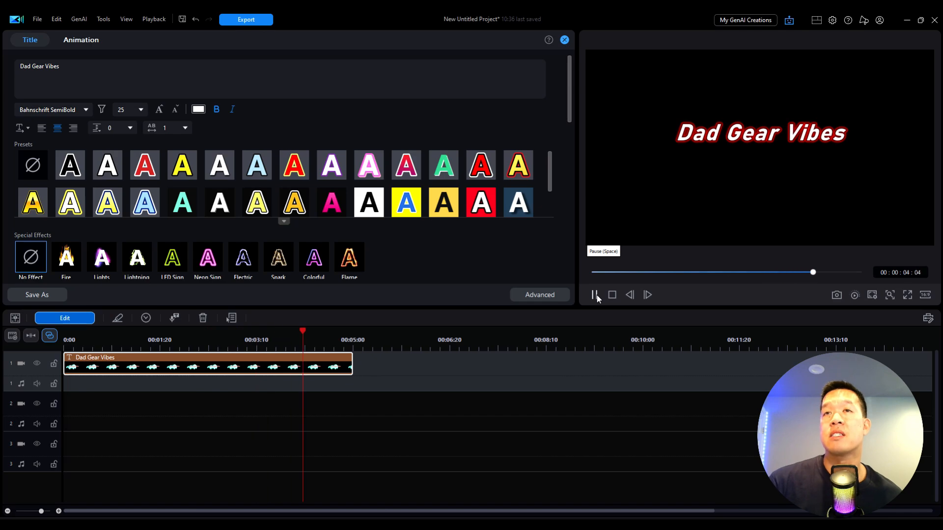
{"action": "left_click", "coordinate": [596, 295]}
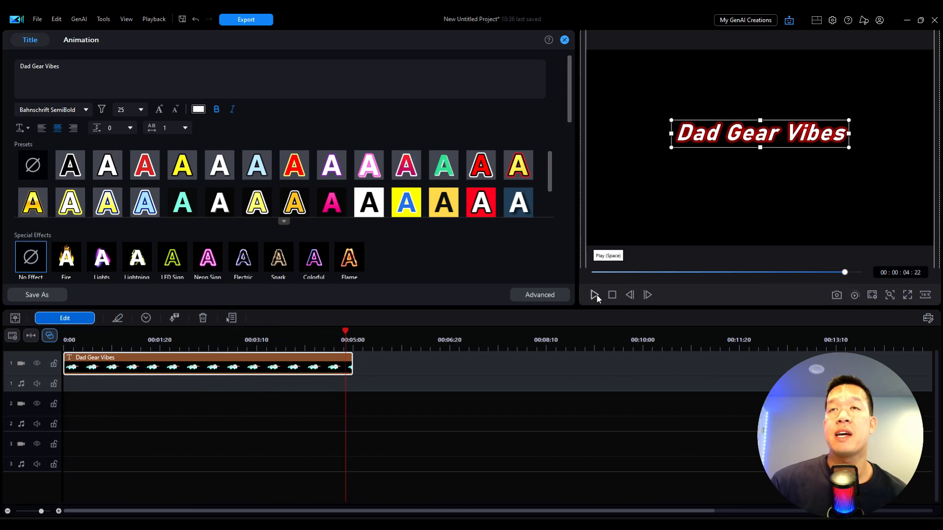
{"action": "left_click", "coordinate": [564, 40]}
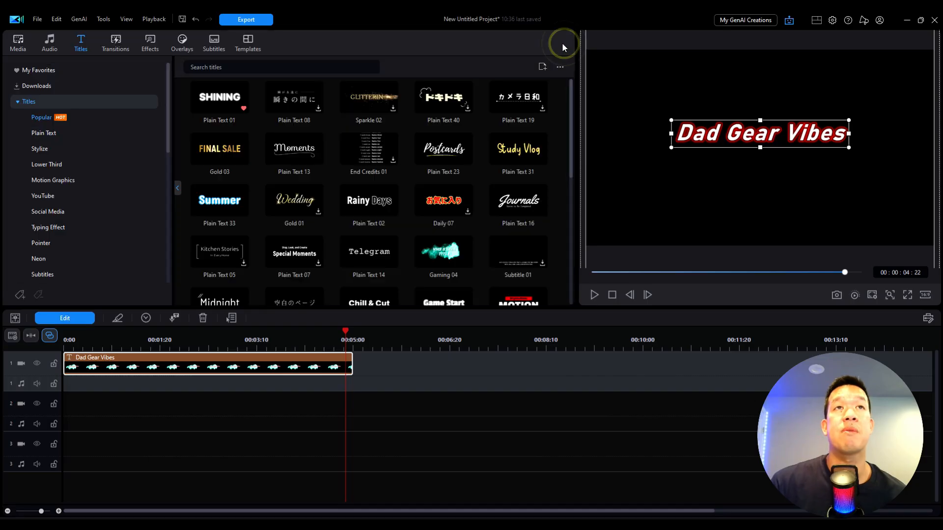
Add the Social Media 56 sticker to video track 2 and shrink it to about 0.13 × 0.23 scale, centred below the title
{"action": "left_click", "coordinate": [183, 43]}
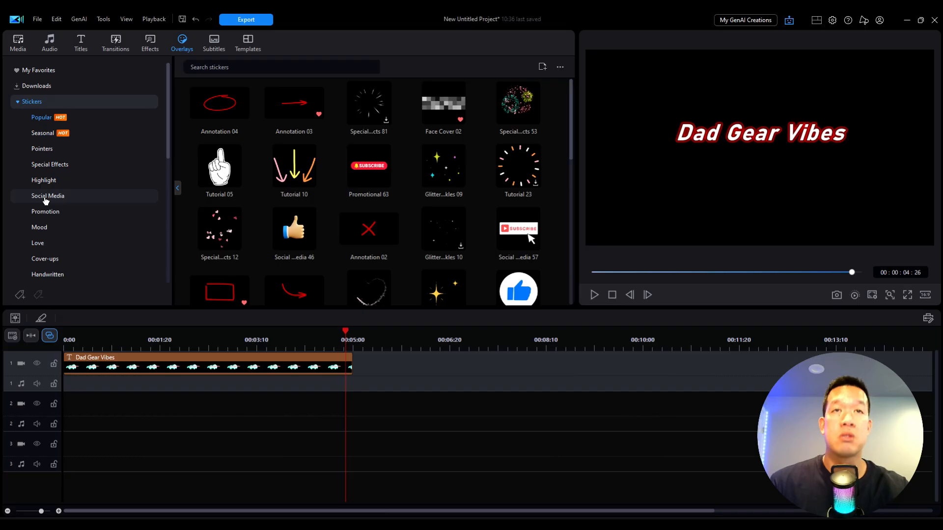
{"action": "left_click", "coordinate": [46, 196]}
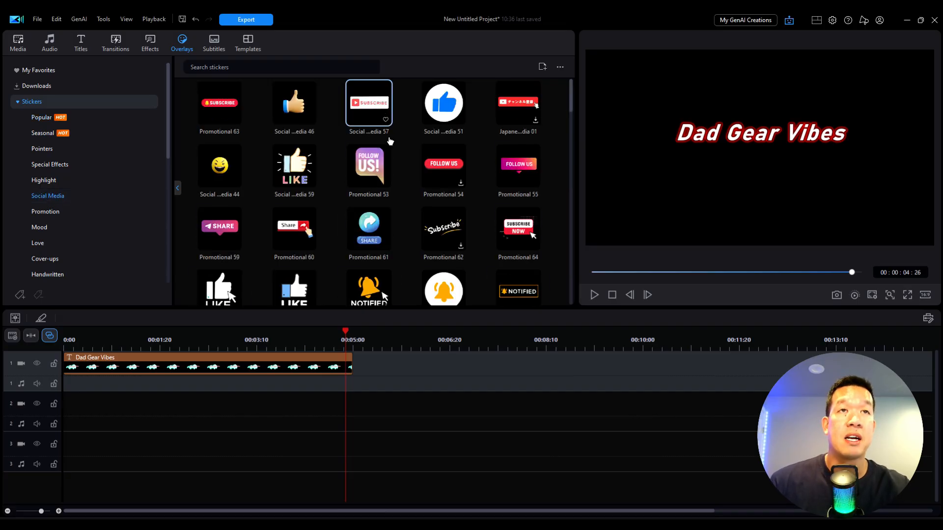
{"action": "scroll", "coordinate": [391, 142], "scroll_direction": "down", "scroll_amount": 2}
{"action": "scroll", "coordinate": [390, 142], "scroll_direction": "down", "scroll_amount": 1}
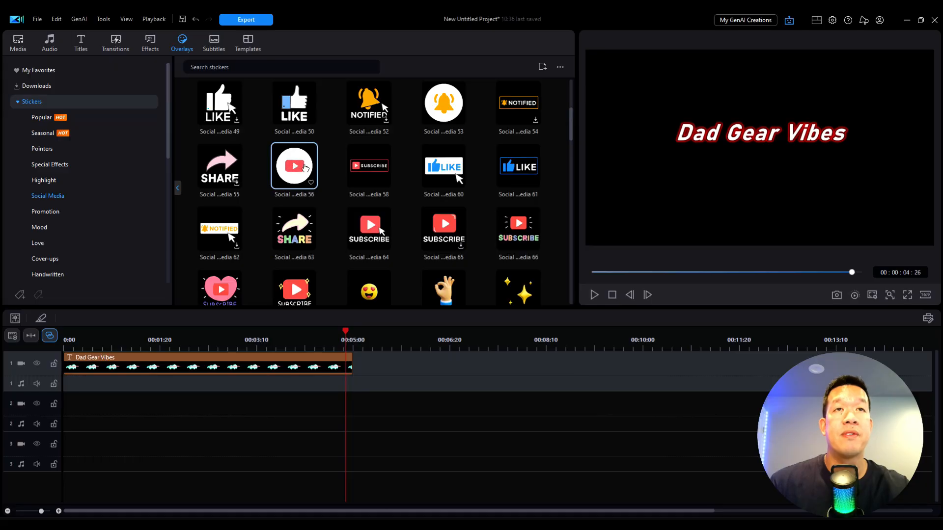
{"action": "scroll", "coordinate": [305, 167], "scroll_direction": "up", "scroll_amount": 1}
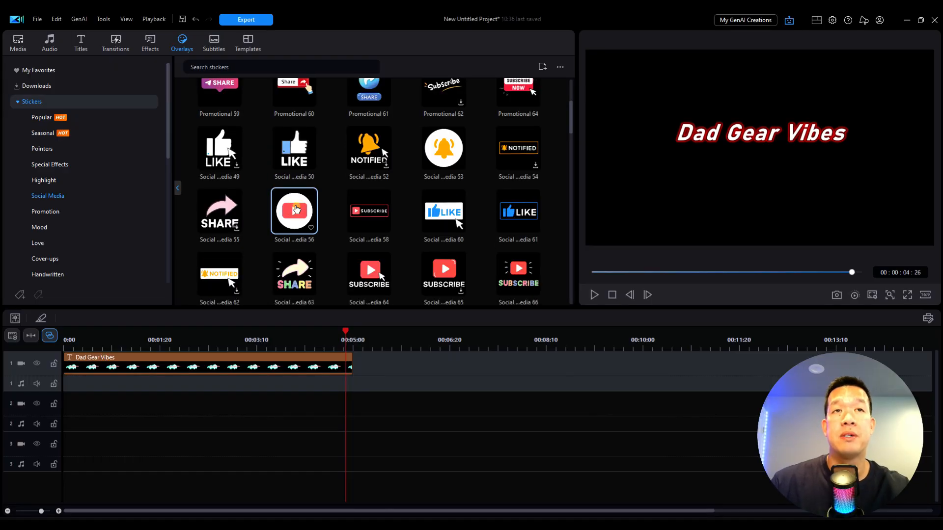
{"action": "left_click_drag", "start_coordinate": [296, 216], "coordinate": [228, 402]}
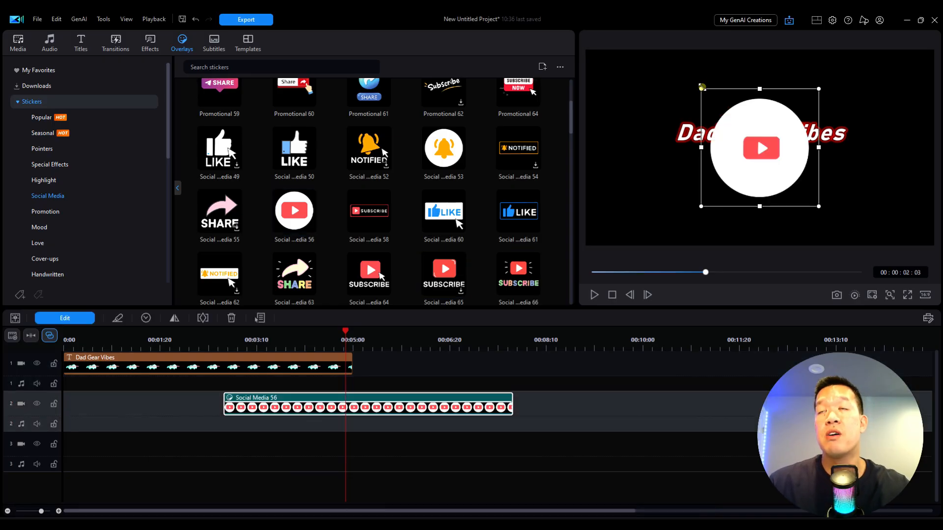
{"action": "left_click_drag", "start_coordinate": [703, 87], "coordinate": [761, 178]}
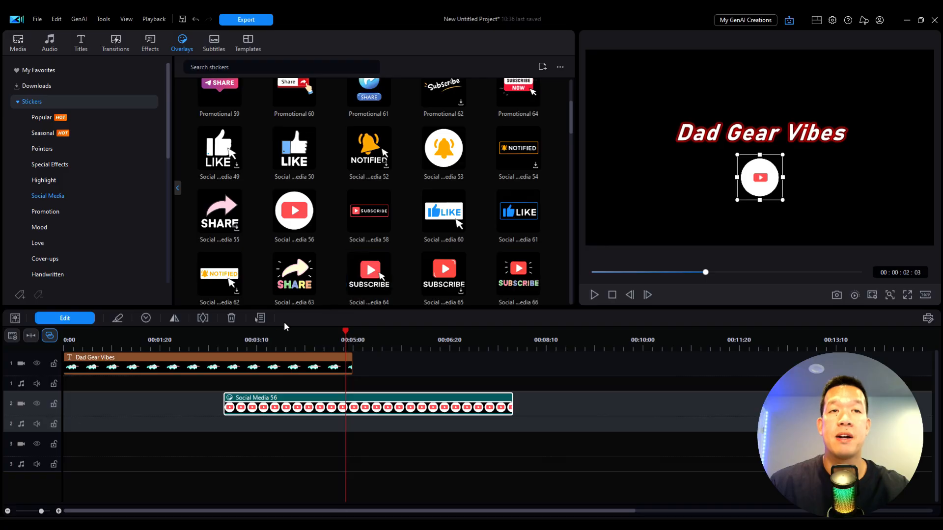
Apply the Rise In entrance animation to the YouTube sticker and open its exit animations
{"action": "left_click", "coordinate": [278, 399]}
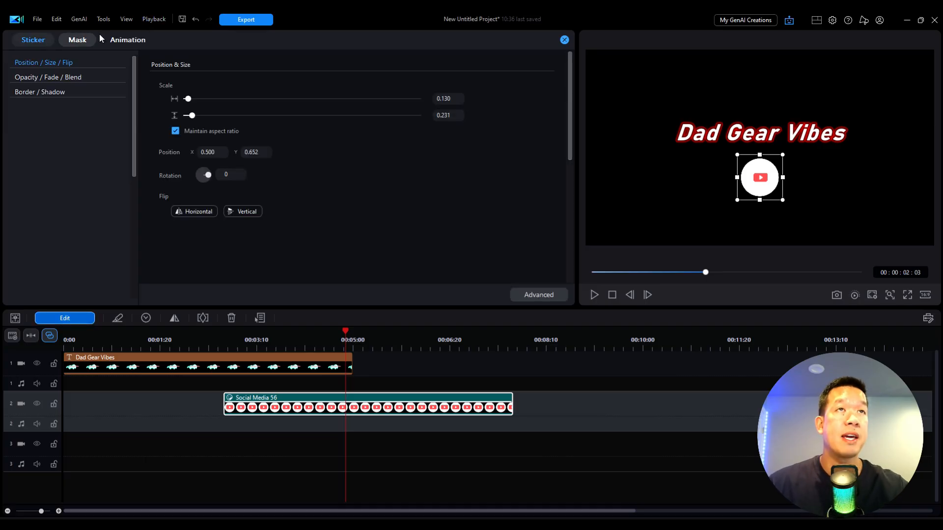
{"action": "left_click", "coordinate": [117, 40]}
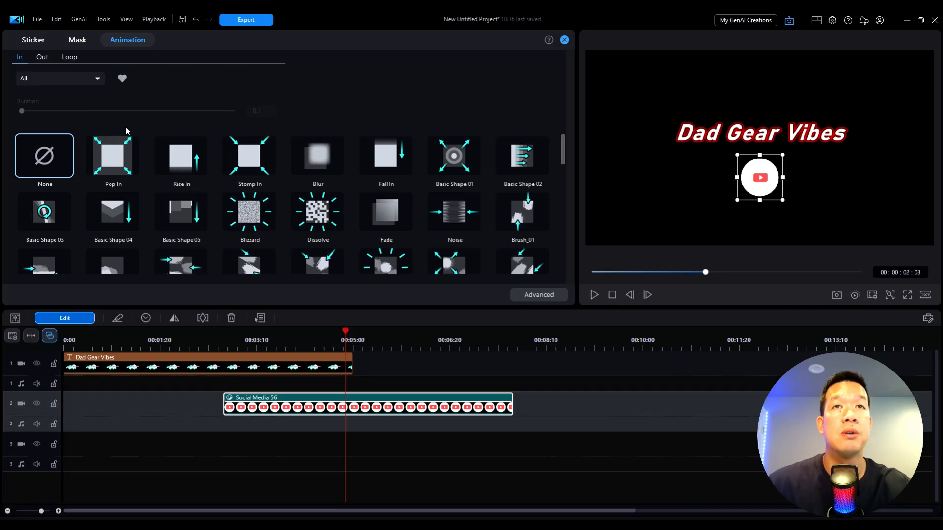
{"action": "left_click", "coordinate": [191, 154]}
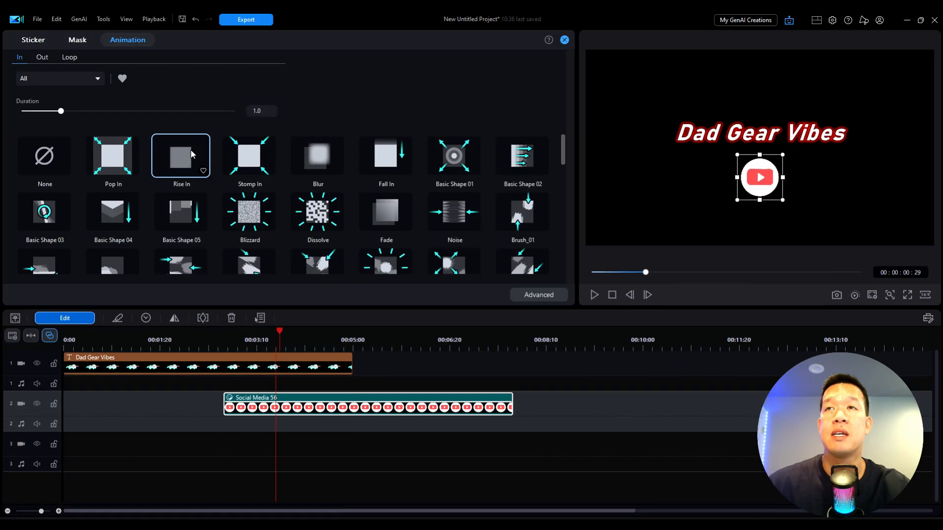
{"action": "left_click", "coordinate": [43, 57]}
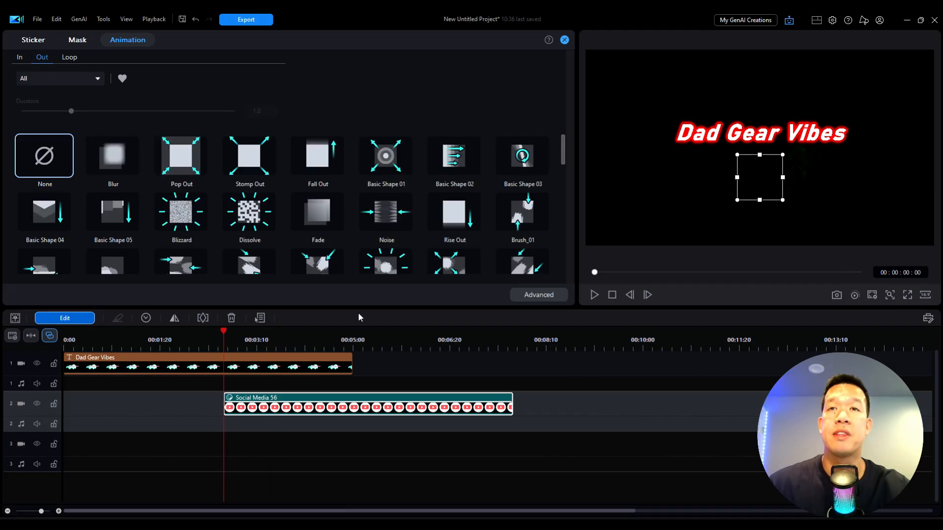
Play the title to where its smoke fades at about 00:00:02:16, move the sticker clip to start there, and preview the new timing
{"action": "left_click", "coordinate": [114, 341]}
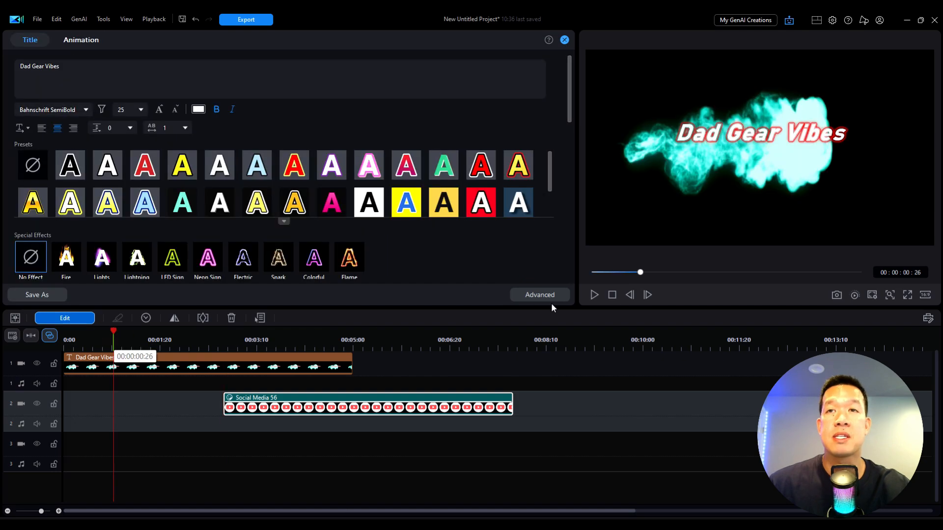
{"action": "left_click", "coordinate": [595, 295]}
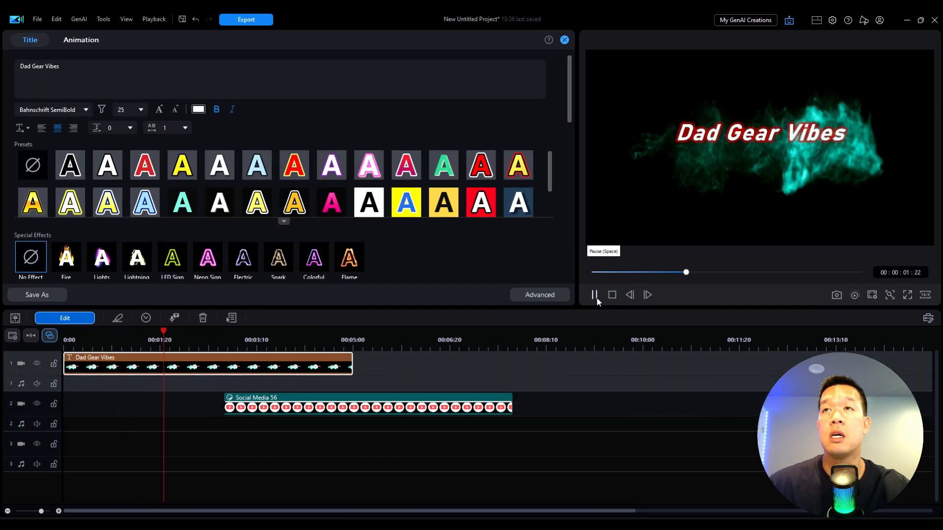
{"action": "left_click", "coordinate": [595, 295]}
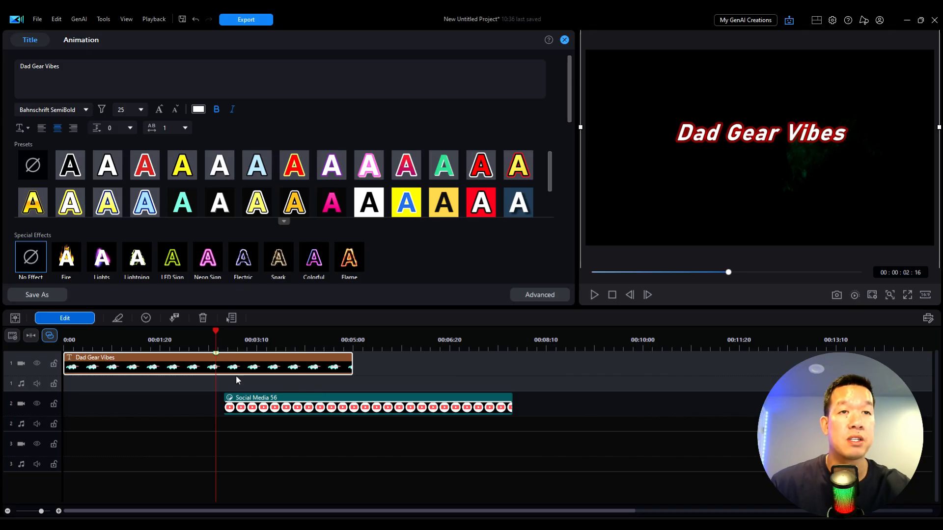
{"action": "left_click", "coordinate": [238, 405]}
{"action": "mouse_move", "coordinate": [236, 402]}
{"action": "left_mouse_down"}
{"action": "mouse_move", "coordinate": [228, 402]}
{"action": "mouse_move", "coordinate": [236, 402]}
{"action": "left_mouse_up"}
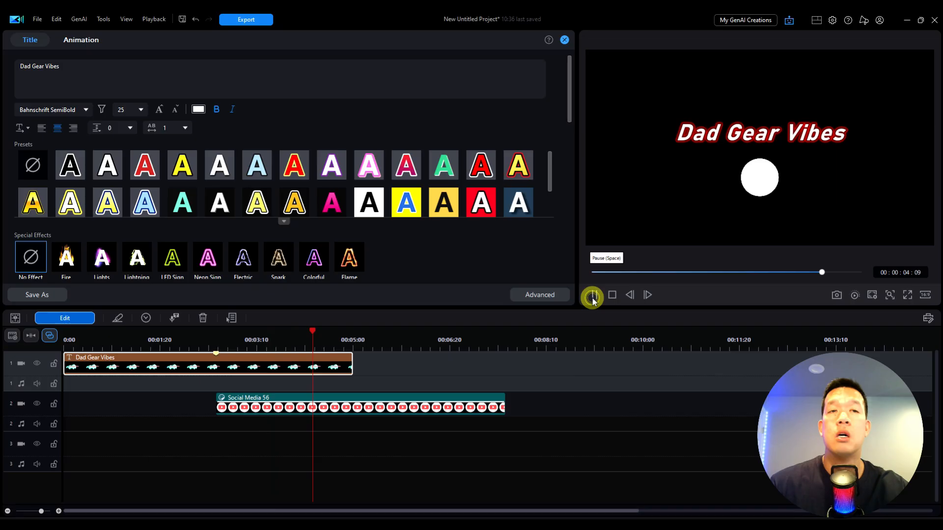
{"action": "left_click", "coordinate": [594, 295]}
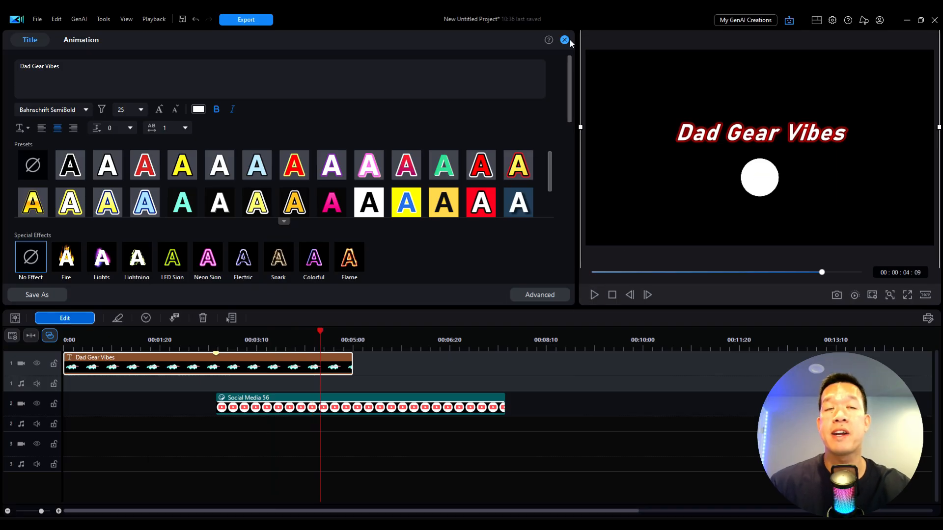
Split the sticker clip at the title's end, delete the remainder, and preview the ending
{"action": "left_click", "coordinate": [351, 361]}
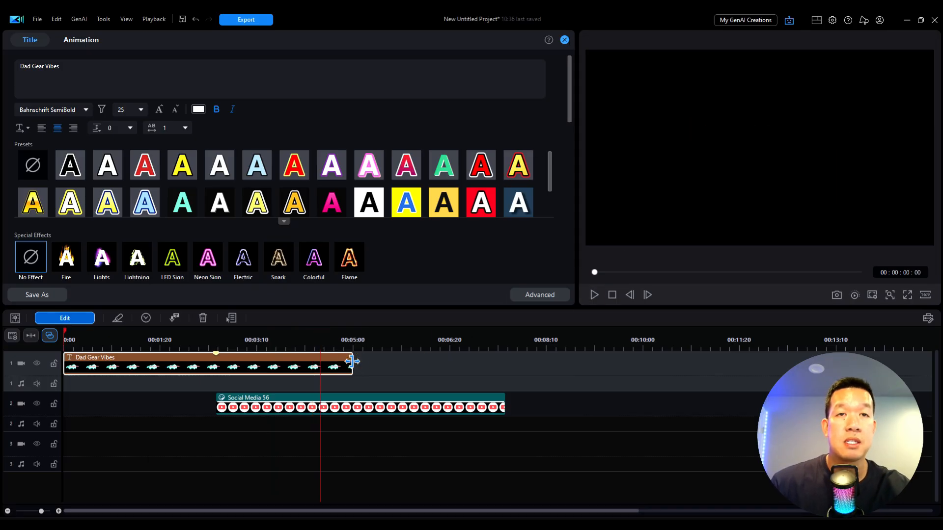
{"action": "left_click", "coordinate": [371, 403]}
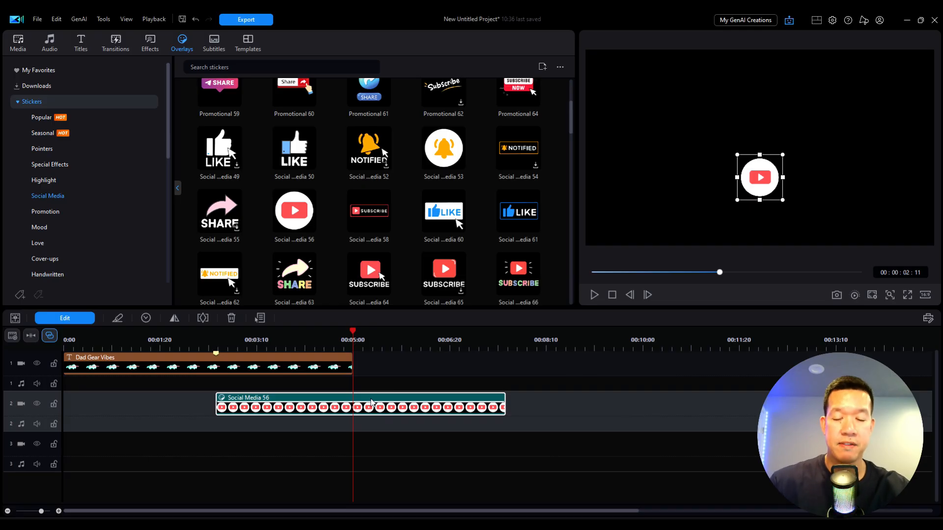
{"action": "key", "text": "ctrl+t"}
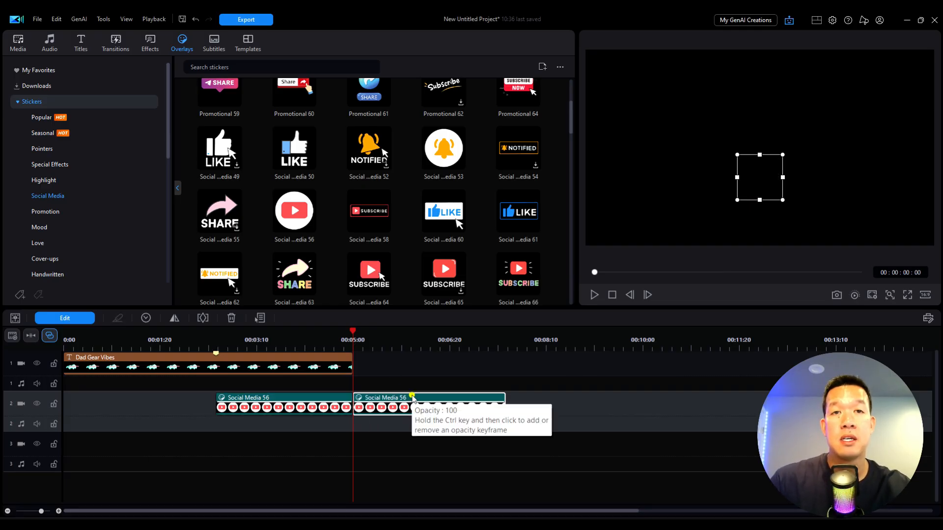
{"action": "key", "text": "Delete"}
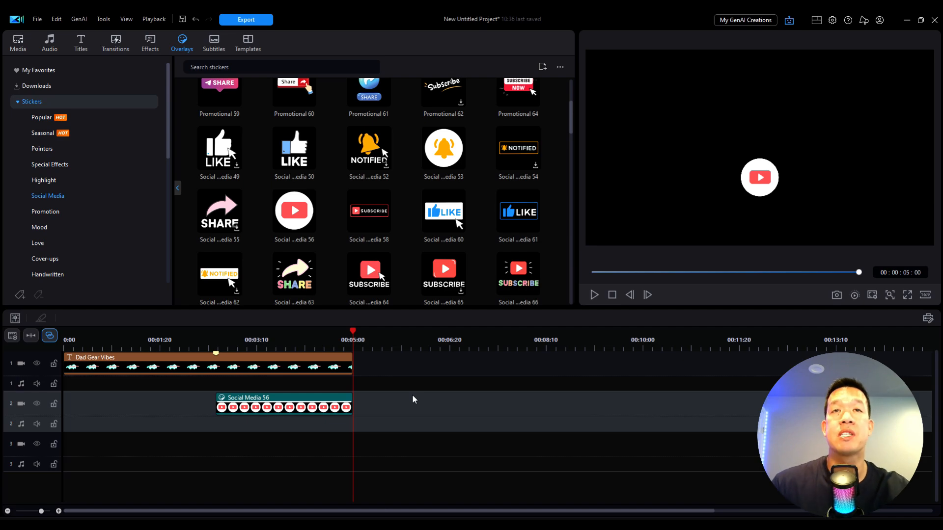
{"action": "left_click", "coordinate": [318, 345]}
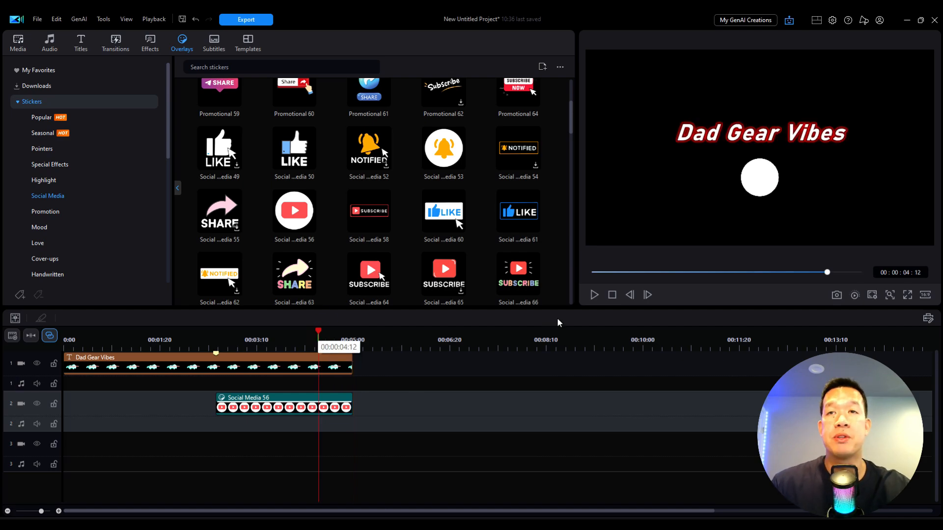
{"action": "left_click", "coordinate": [611, 294]}
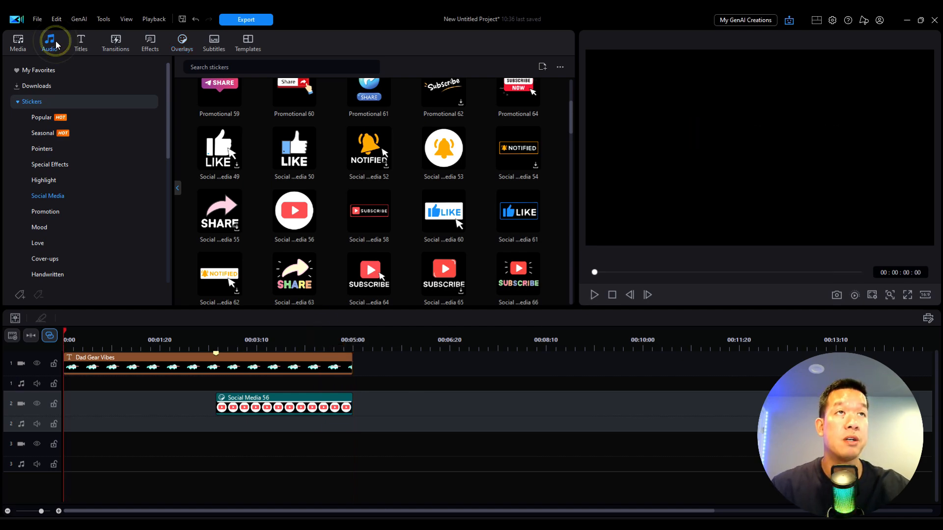
Search the sound effects for "wind", download Giant Wing Wind, and place it at the start of audio track 2
{"action": "left_click", "coordinate": [55, 40]}
{"action": "left_click", "coordinate": [51, 132]}
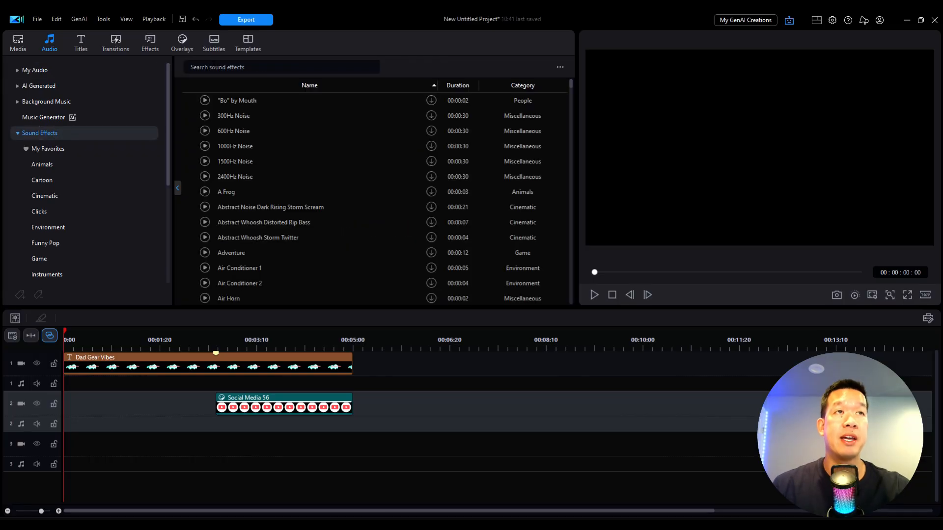
{"action": "left_click", "coordinate": [211, 68]}
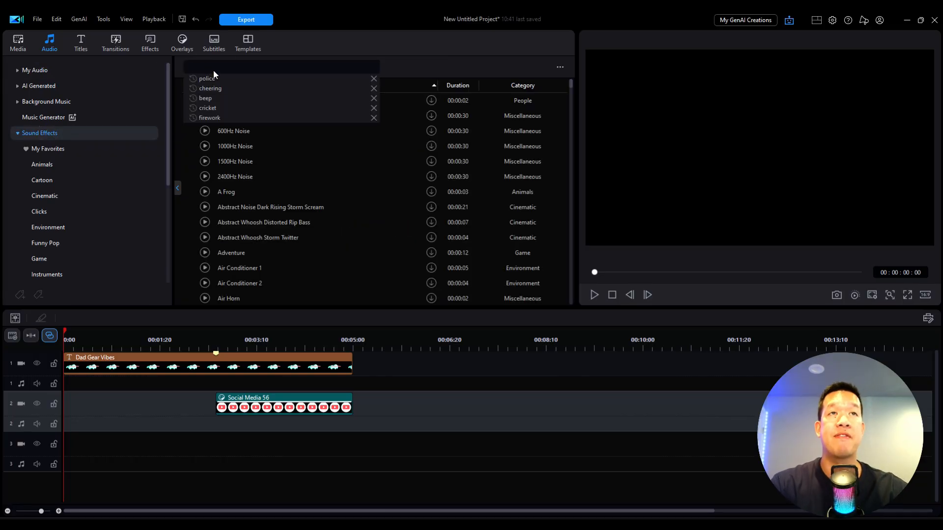
{"action": "type", "text": "wind"}
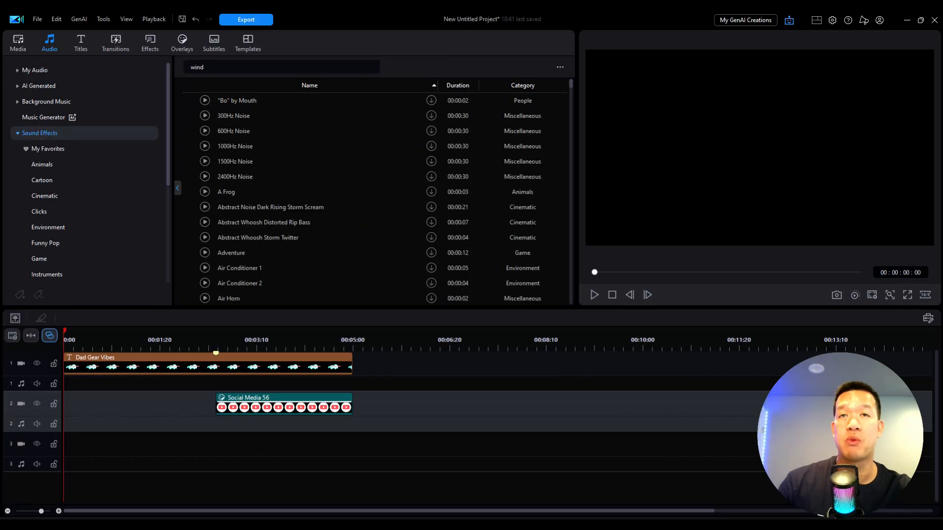
{"action": "key", "text": "Return"}
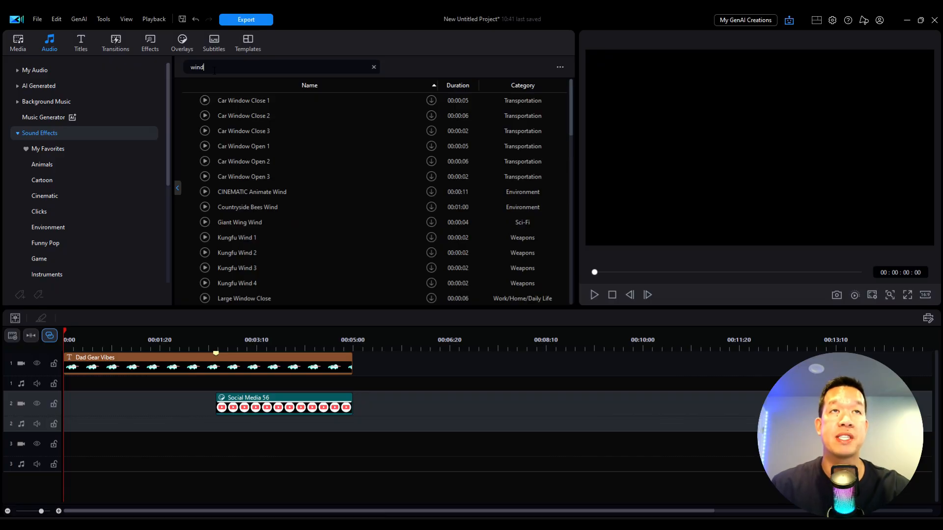
{"action": "left_click", "coordinate": [432, 223]}
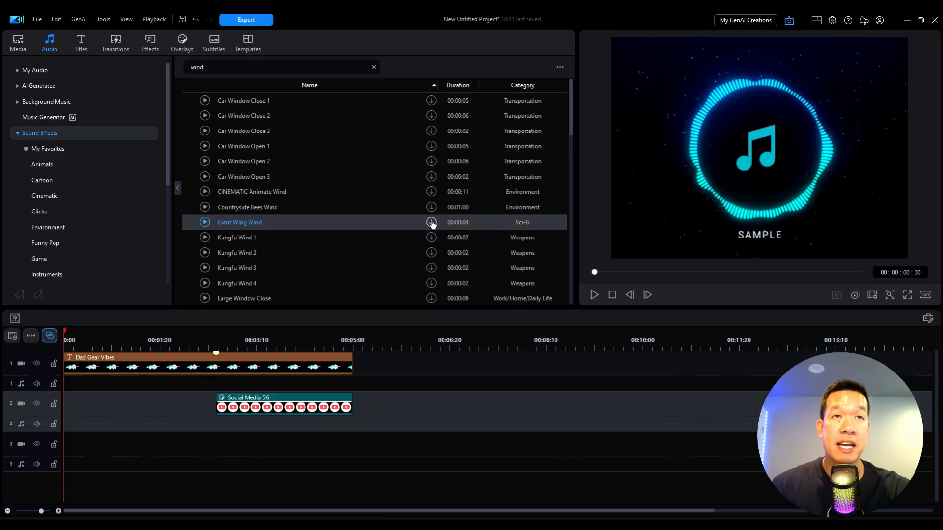
{"action": "left_click", "coordinate": [431, 224]}
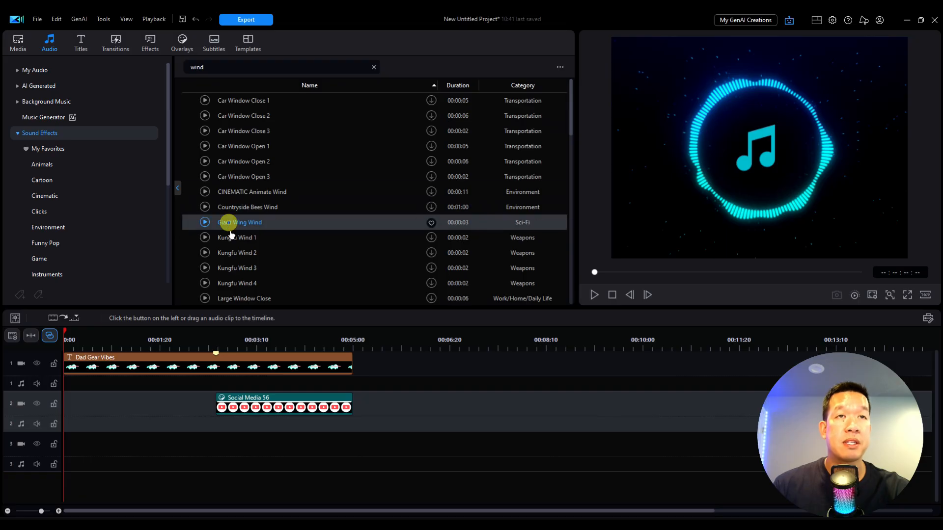
{"action": "left_click_drag", "start_coordinate": [229, 231], "coordinate": [88, 386]}
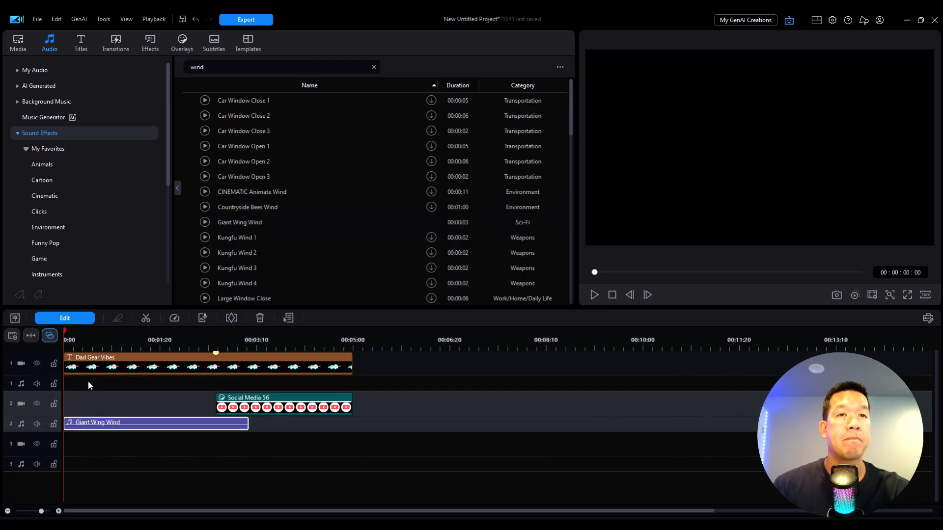
Search the sound effects for "electric", download Electric Spark, and place it on audio track 1 shortly after the title's end
{"action": "left_click", "coordinate": [243, 67]}
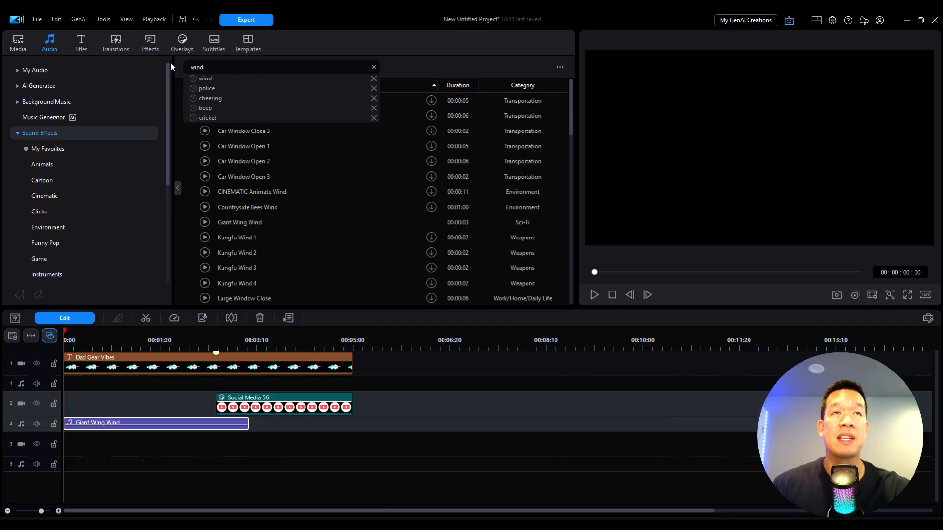
{"action": "double_click", "coordinate": [197, 66]}
{"action": "type", "text": "electric"}
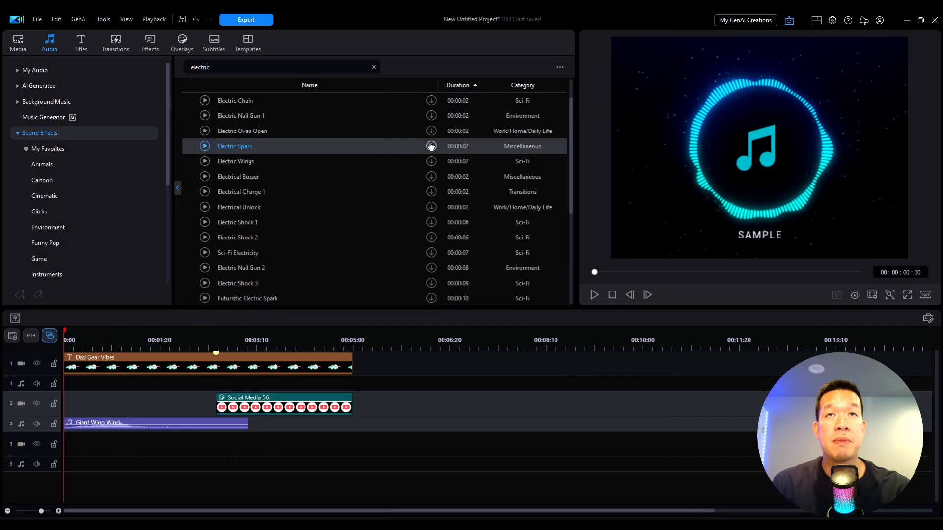
{"action": "left_click", "coordinate": [431, 146]}
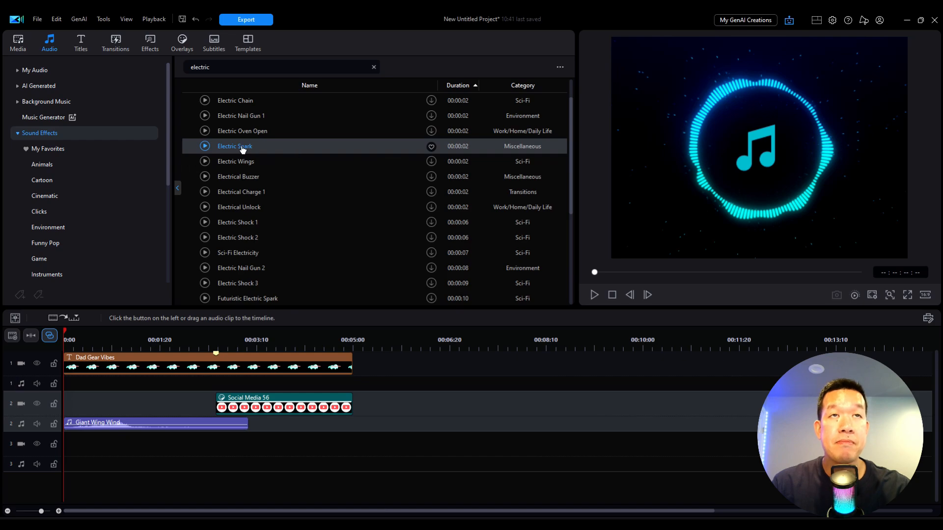
{"action": "left_click_drag", "start_coordinate": [242, 147], "coordinate": [377, 333]}
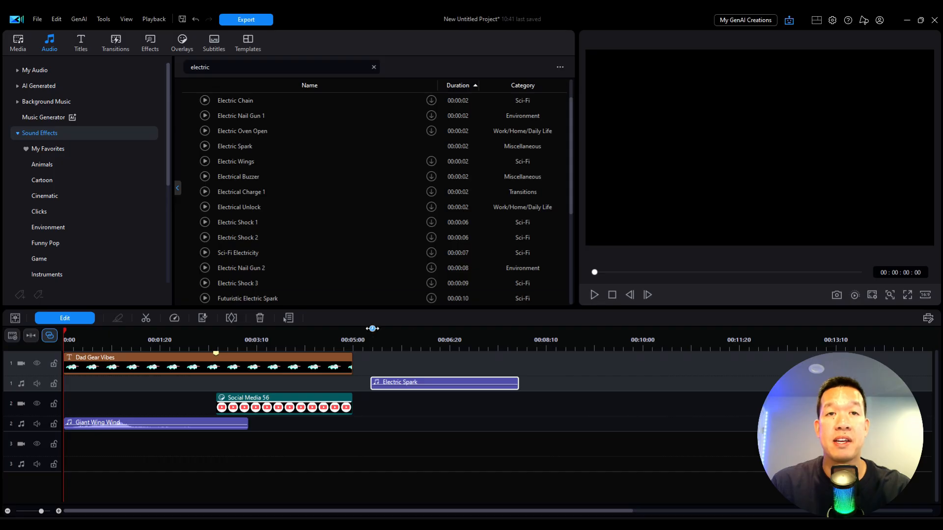
Play back the Electric Spark sound and split its clip at 00:00:06:09
{"action": "left_click", "coordinate": [369, 331]}
{"action": "left_click", "coordinate": [593, 295]}
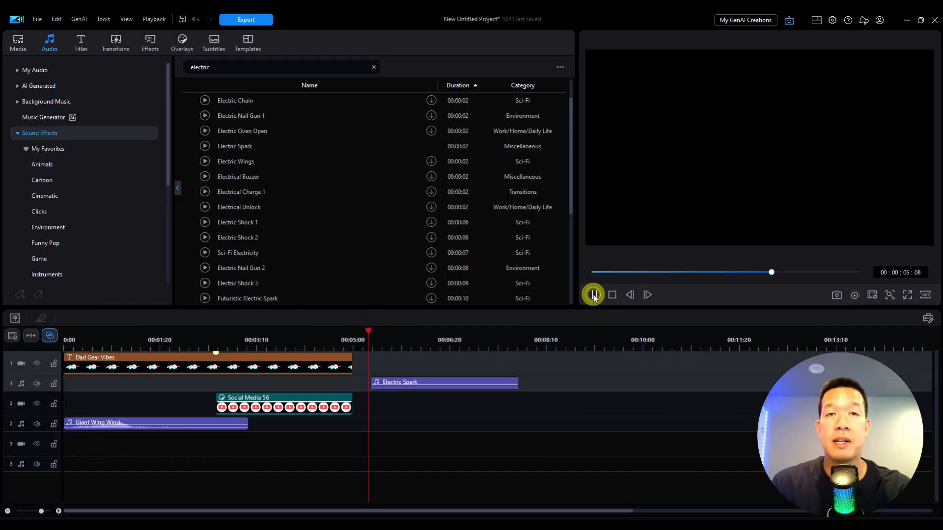
{"action": "left_click", "coordinate": [593, 294]}
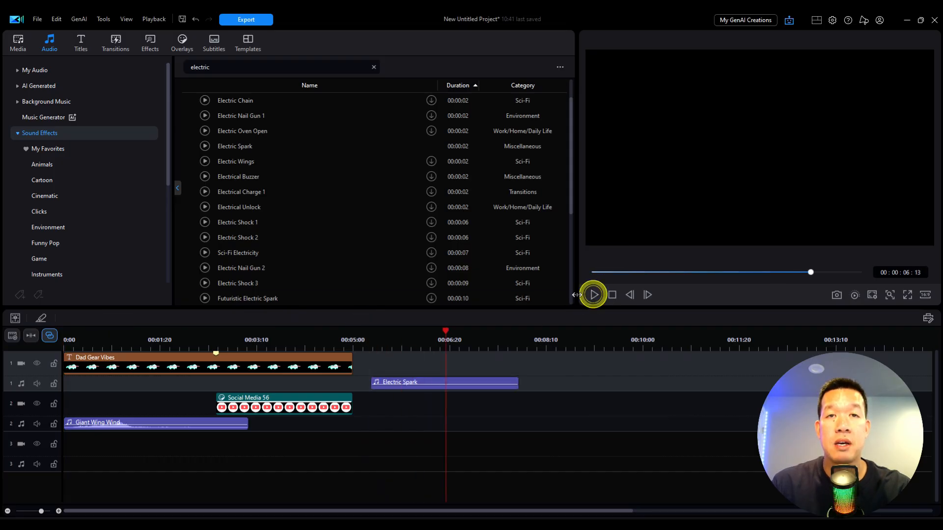
{"action": "left_click", "coordinate": [430, 337]}
{"action": "key", "text": "ctrl+t"}
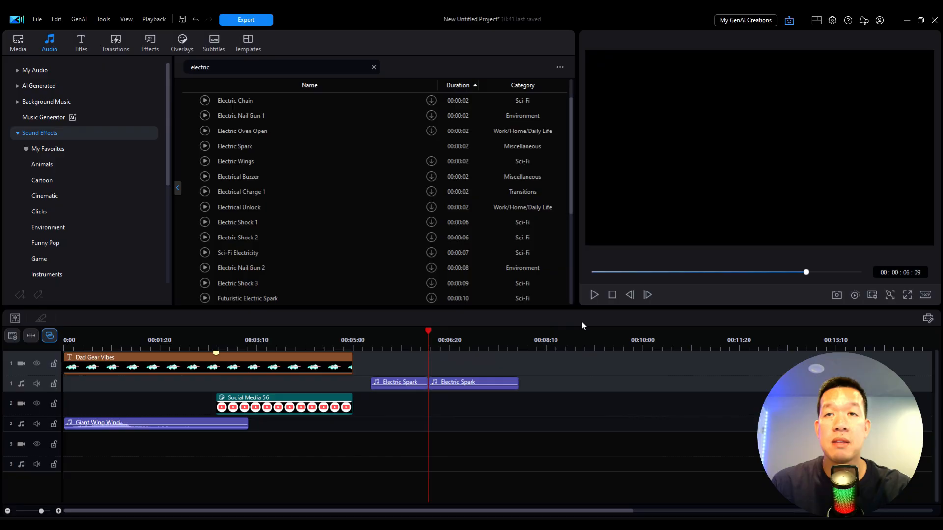
Delete the first Electric Spark piece, move the remaining one to audio track 3 at the YouTube sticker's start, and play back the result
{"action": "left_click", "coordinate": [594, 296]}
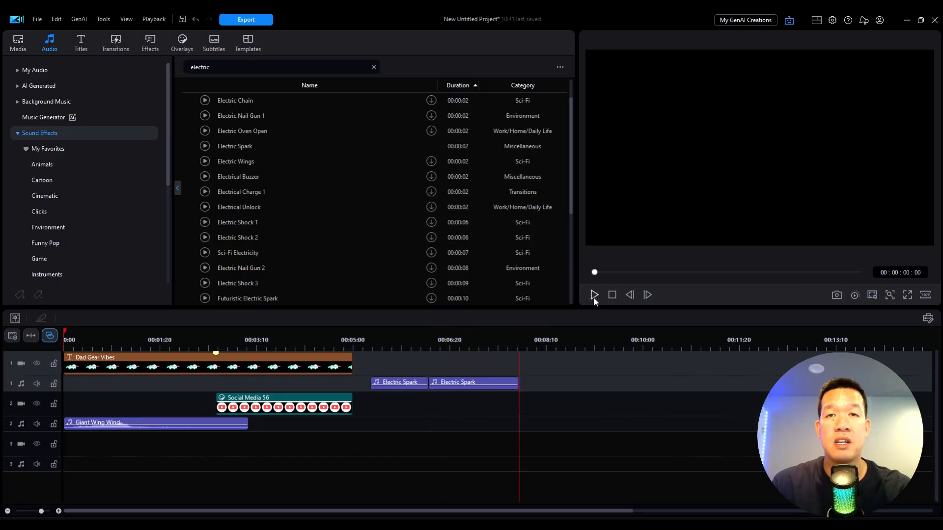
{"action": "left_click", "coordinate": [414, 383]}
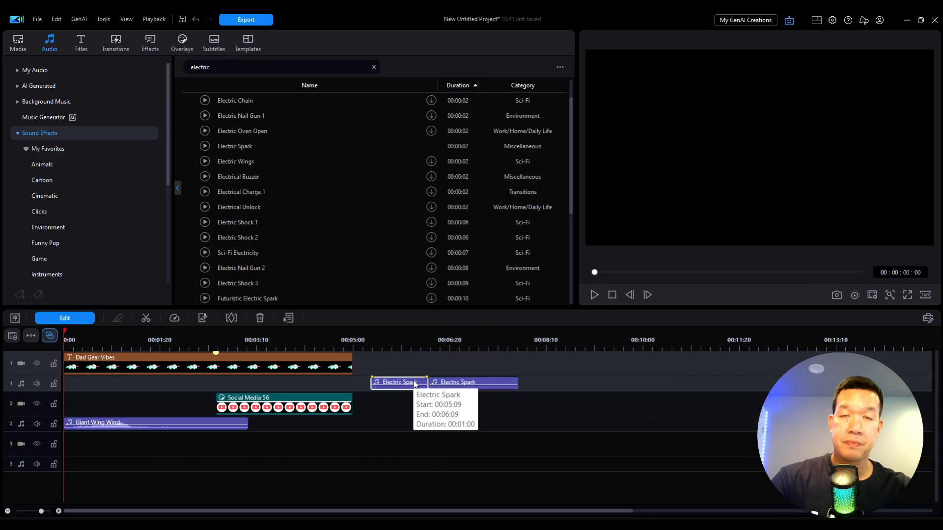
{"action": "key", "text": "Delete"}
{"action": "left_click_drag", "start_coordinate": [475, 382], "coordinate": [263, 436]}
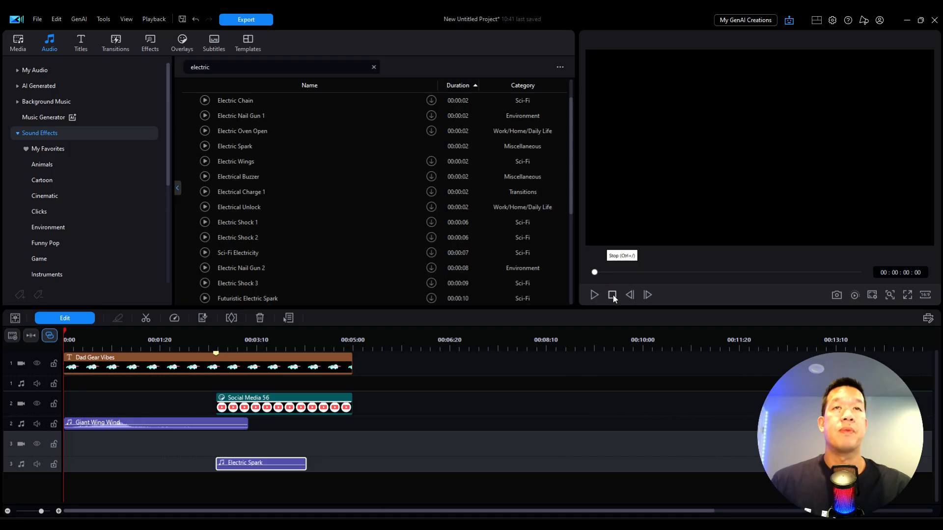
{"action": "left_click", "coordinate": [594, 294]}
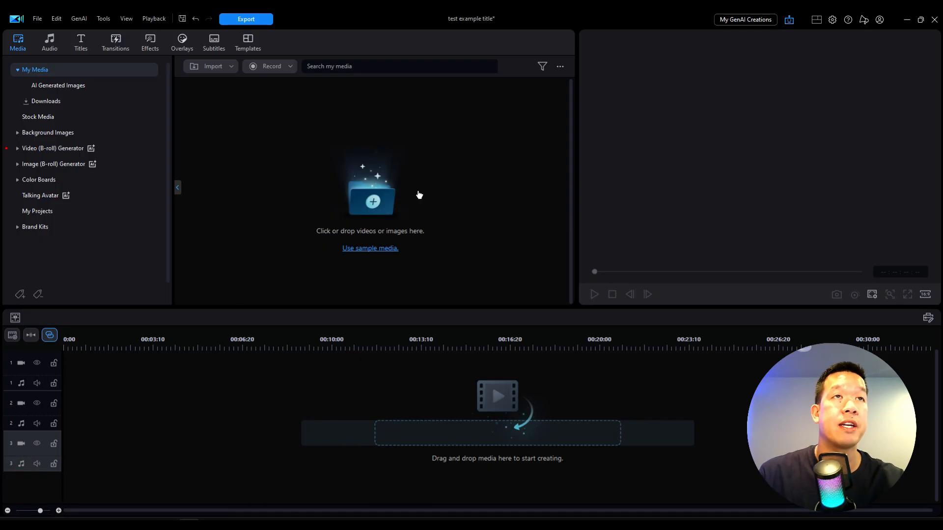
Search the Getty Images stock videos for "smoke", then close the stock browser without downloading anything
{"action": "left_click", "coordinate": [123, 119]}
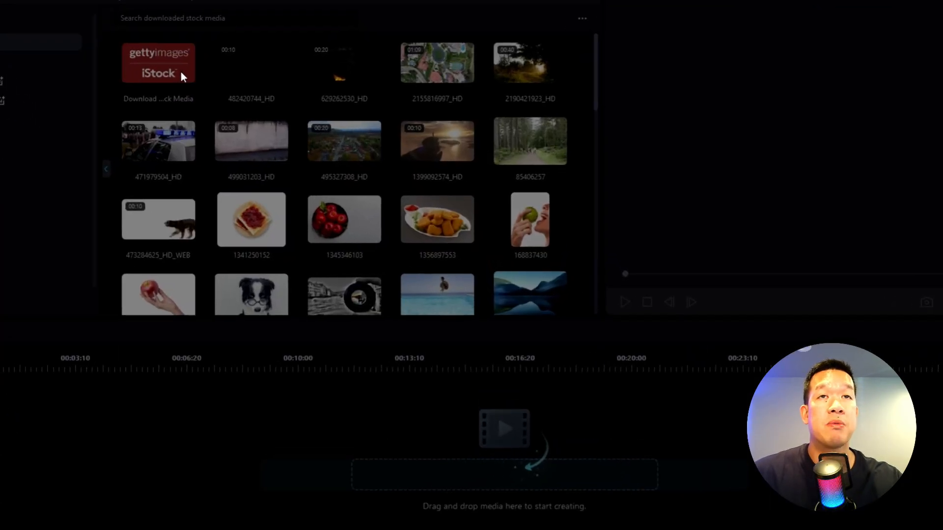
{"action": "left_click", "coordinate": [181, 72]}
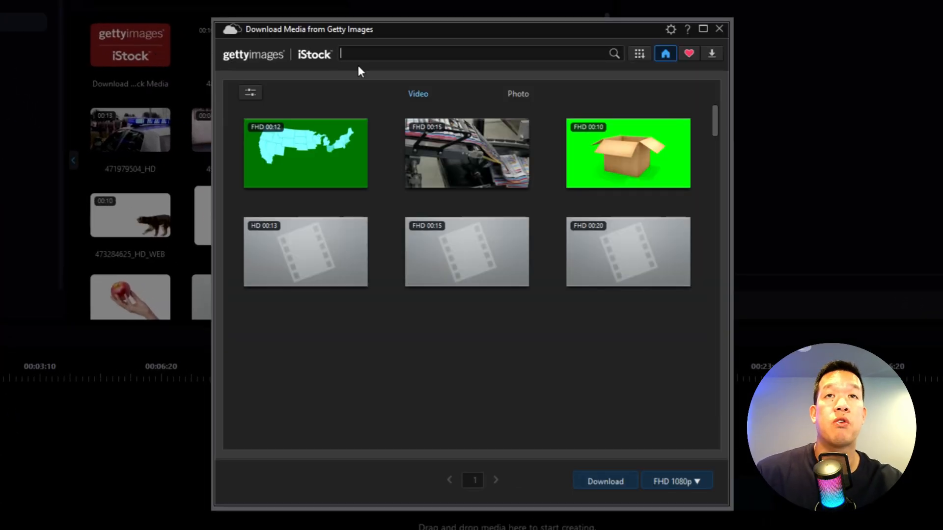
{"action": "left_click", "coordinate": [408, 53]}
{"action": "type", "text": "smoke"}
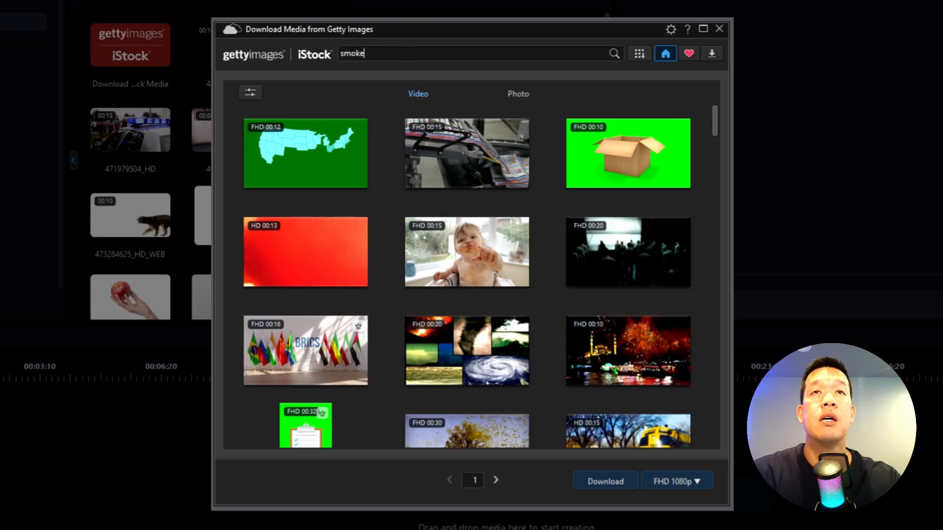
{"action": "key", "text": "Return"}
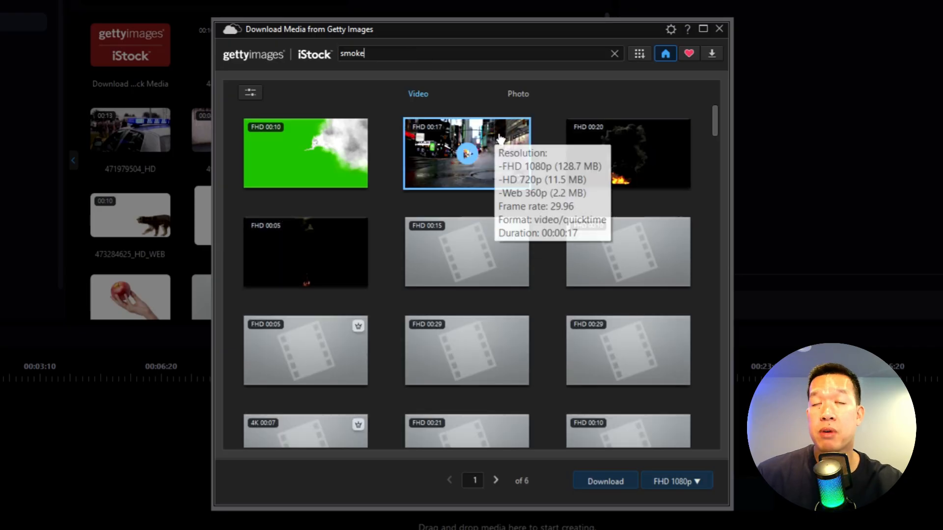
{"action": "left_click", "coordinate": [720, 28]}
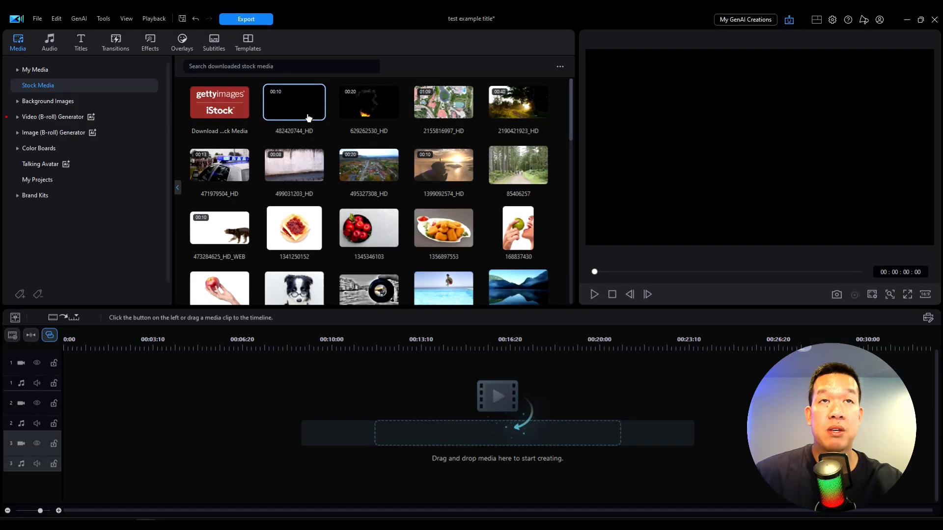
Place the downloaded stock clip 482420744_HD at the start of video track 1 and play back its second half
{"action": "double_click", "coordinate": [254, 66]}
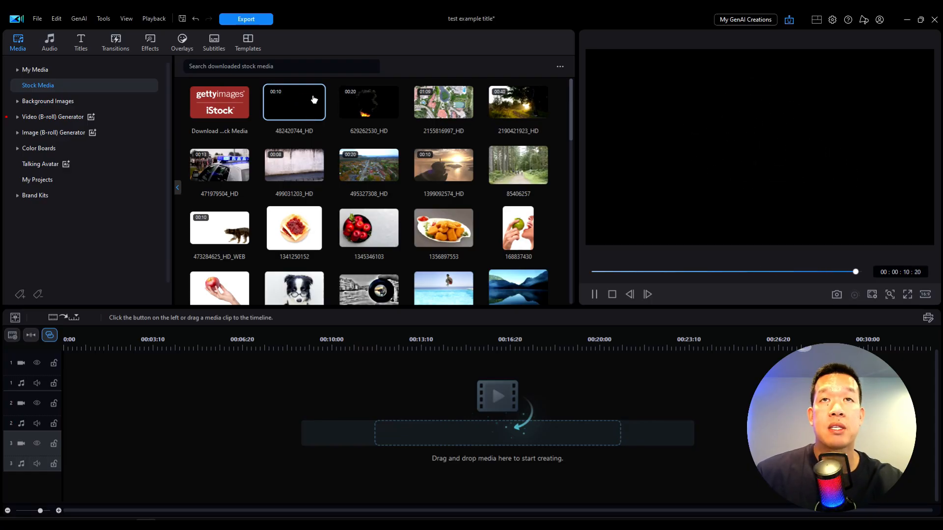
{"action": "left_click_drag", "start_coordinate": [313, 99], "coordinate": [30, 355]}
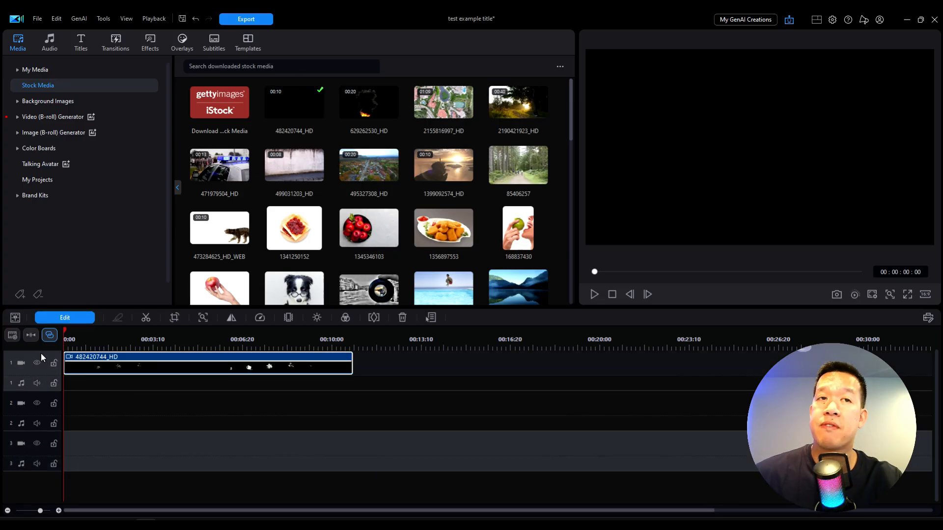
{"action": "left_click", "coordinate": [218, 346]}
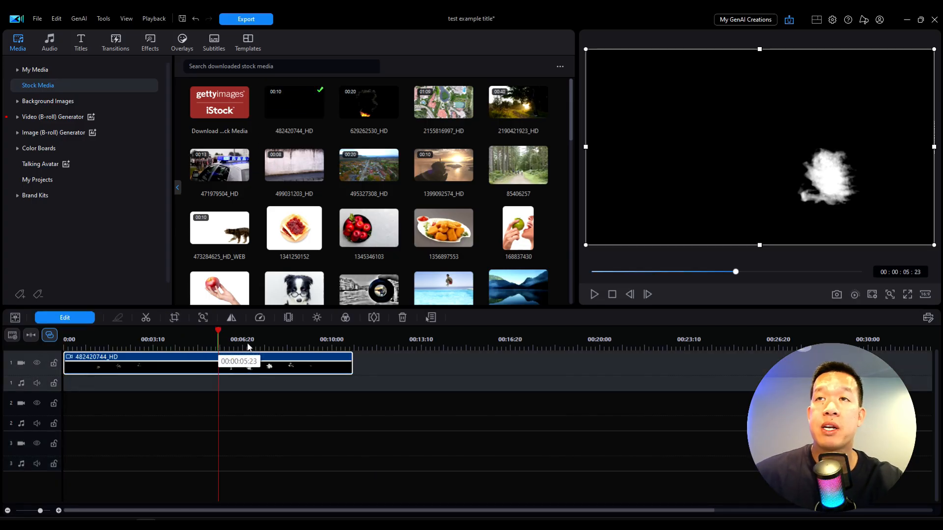
{"action": "left_click", "coordinate": [594, 294]}
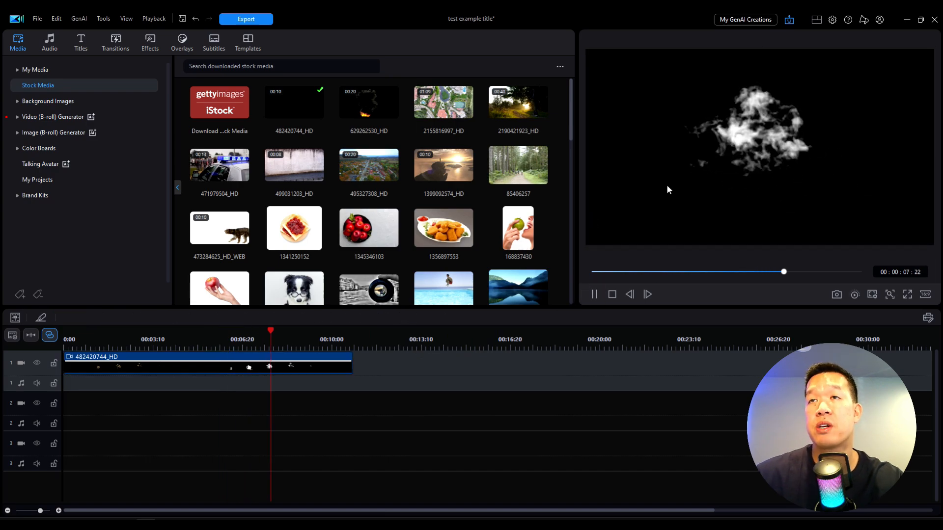
{"action": "left_click", "coordinate": [593, 294]}
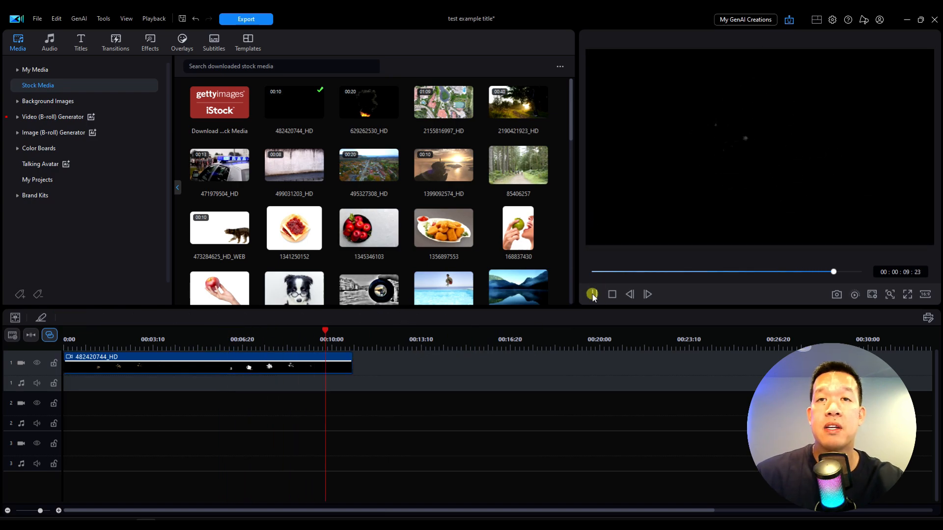
Split the smoke clip at 00:00:05:14, where the smoke puff appears, and delete the portion before it, closing the gap
{"action": "left_click", "coordinate": [719, 188]}
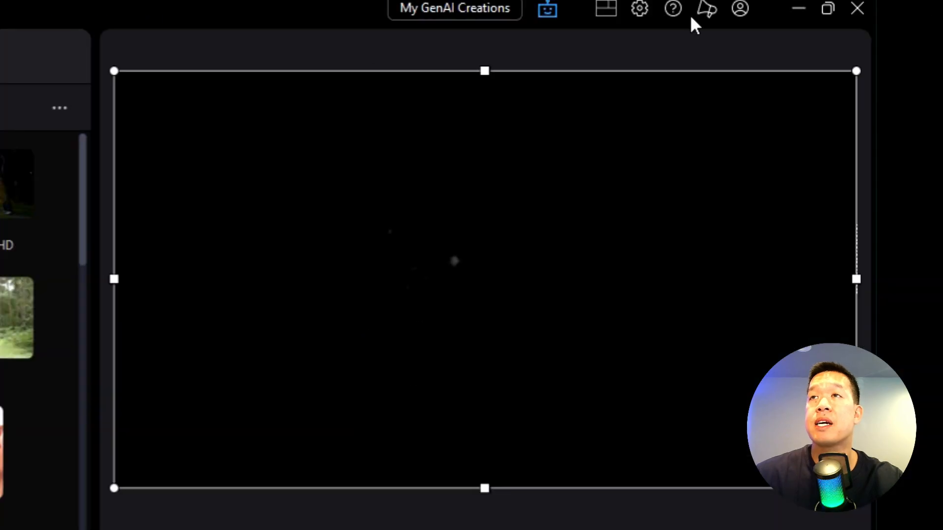
{"action": "left_click_drag", "start_coordinate": [846, 65], "coordinate": [270, 403]}
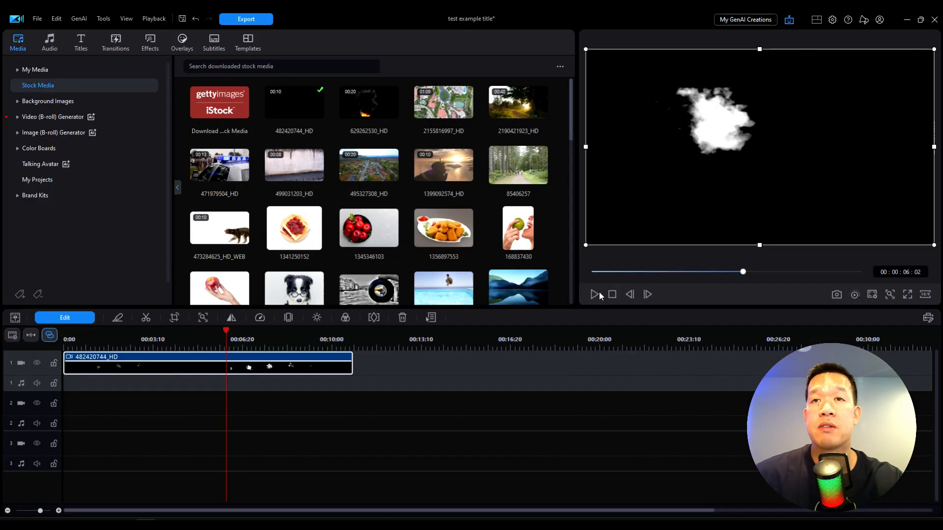
{"action": "left_click", "coordinate": [201, 336]}
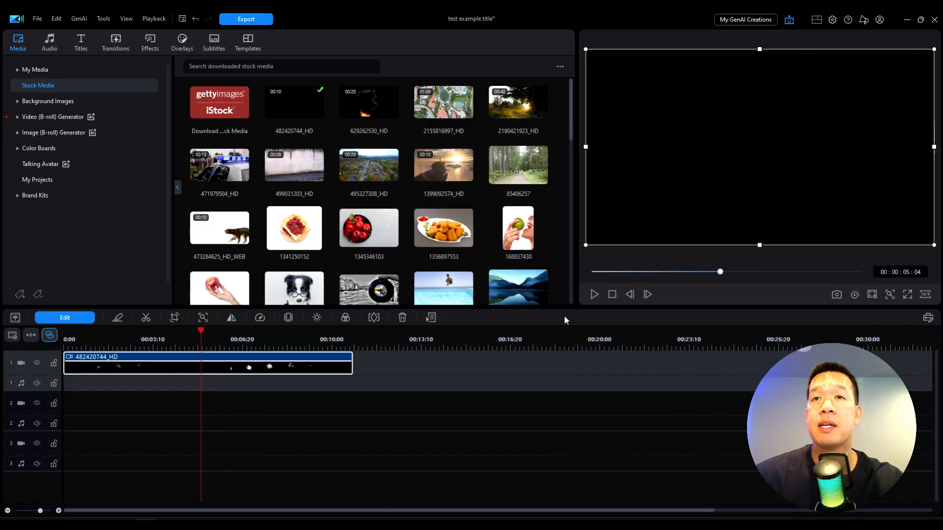
{"action": "left_click", "coordinate": [594, 294]}
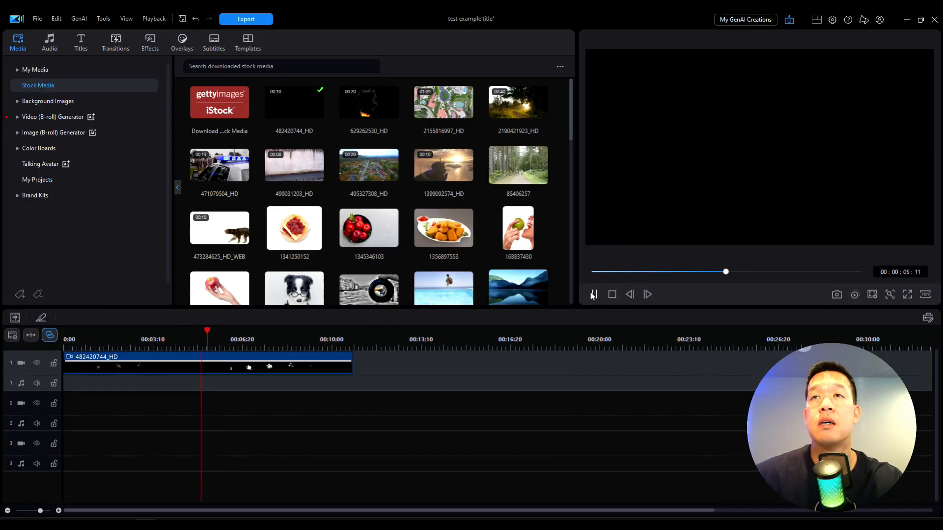
{"action": "left_click", "coordinate": [210, 335]}
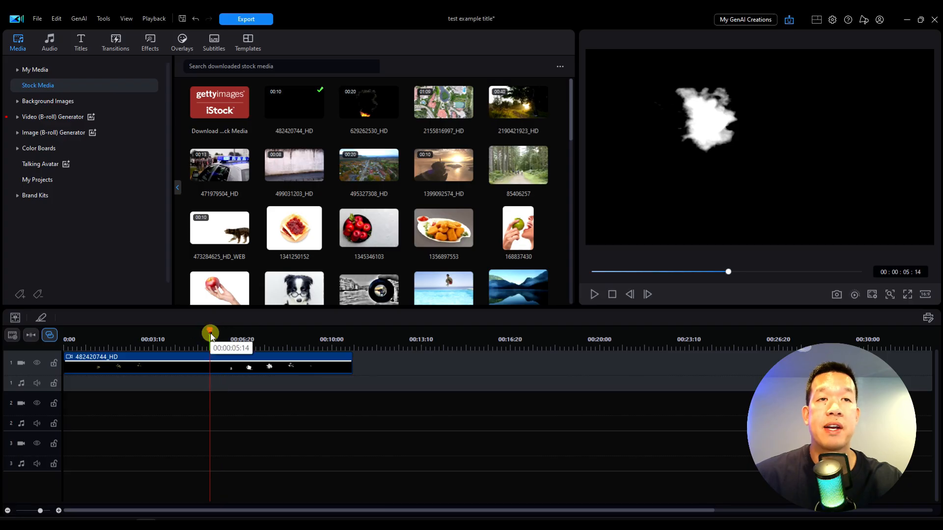
{"action": "key", "text": "ctrl+t"}
{"action": "left_click", "coordinate": [194, 358]}
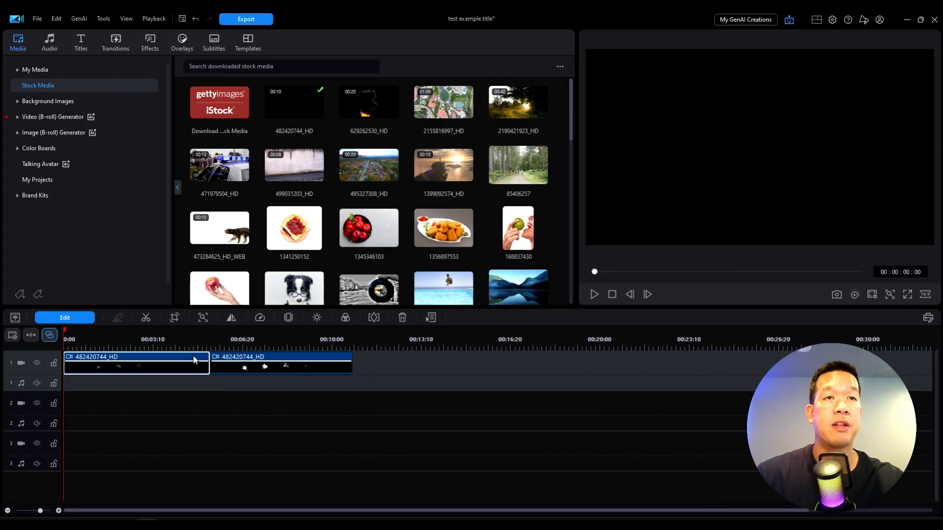
{"action": "key", "text": "Delete"}
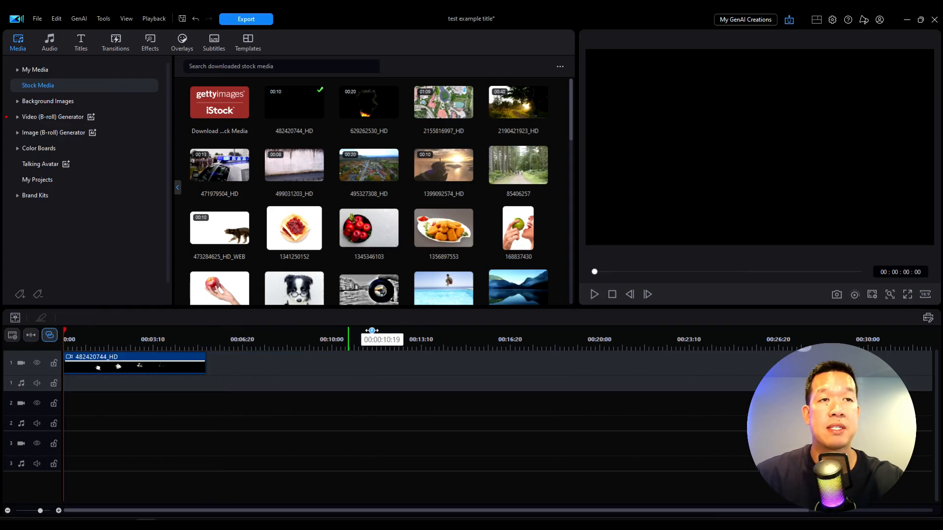
Move the trimmed smoke clip slightly lower in the frame and play it back from the start
{"action": "left_click", "coordinate": [595, 294]}
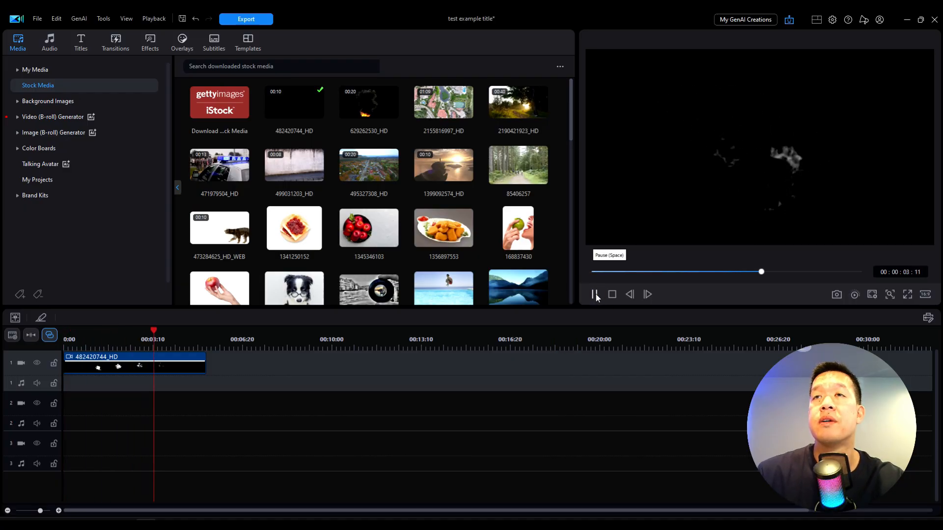
{"action": "left_click", "coordinate": [595, 295]}
{"action": "left_click", "coordinate": [84, 366]}
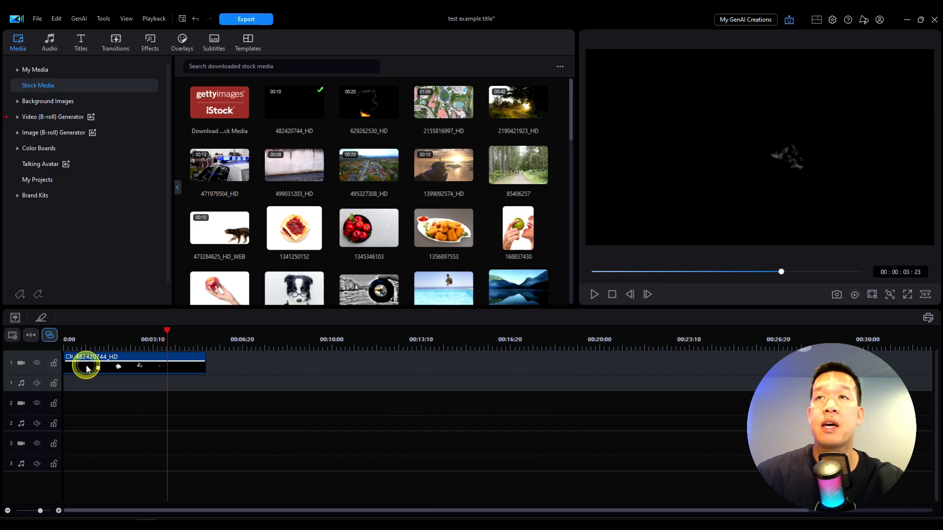
{"action": "left_click_drag", "start_coordinate": [734, 136], "coordinate": [735, 152]}
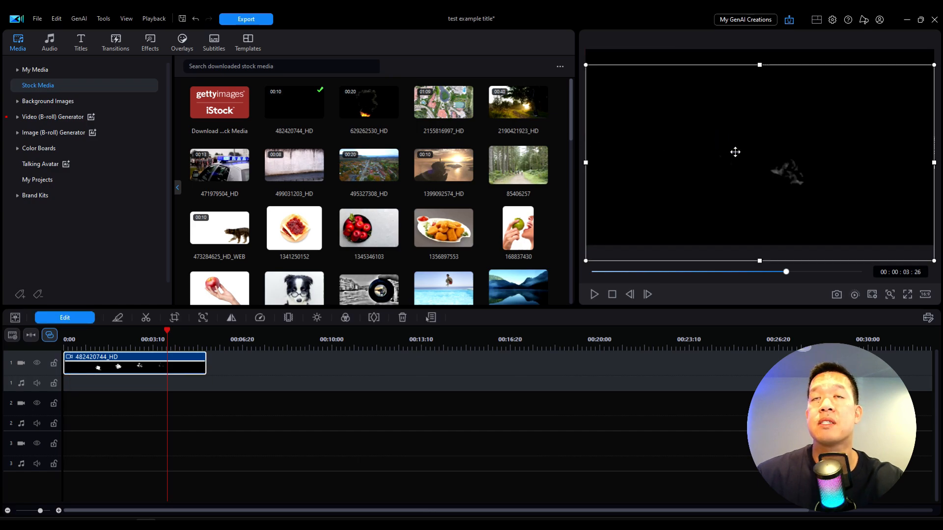
{"action": "left_click", "coordinate": [614, 294]}
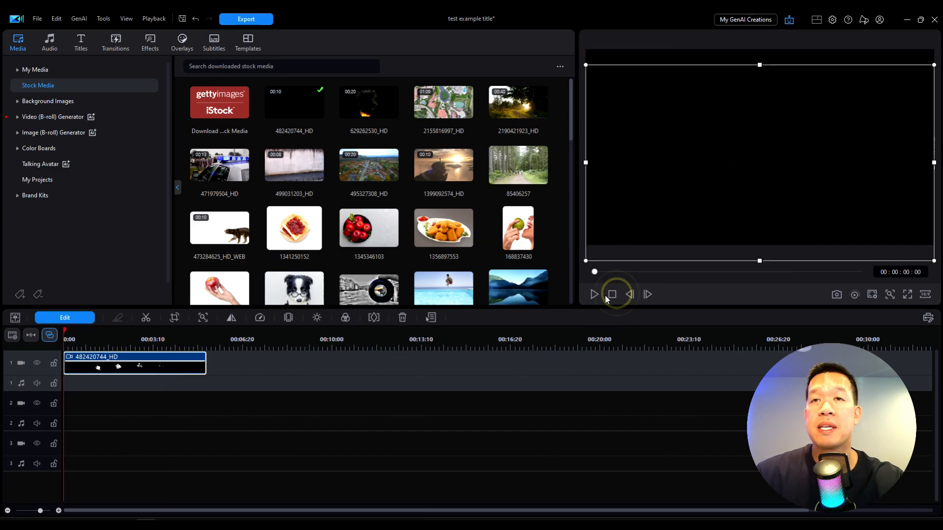
{"action": "left_click", "coordinate": [594, 295]}
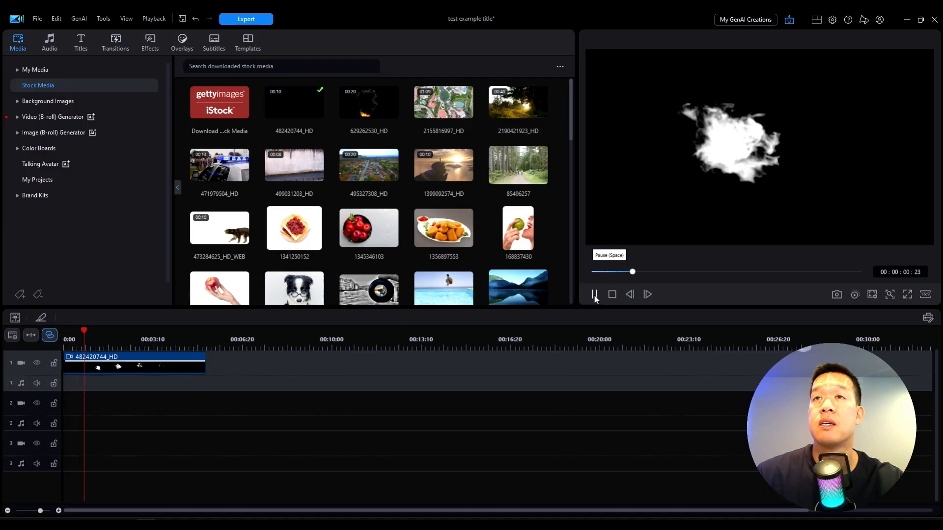
{"action": "left_click", "coordinate": [594, 295]}
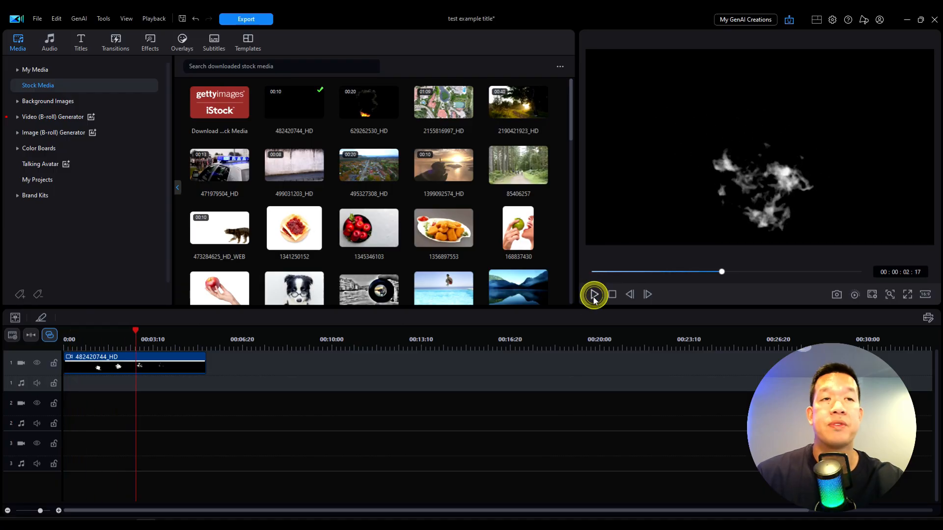
{"action": "left_click", "coordinate": [195, 365]}
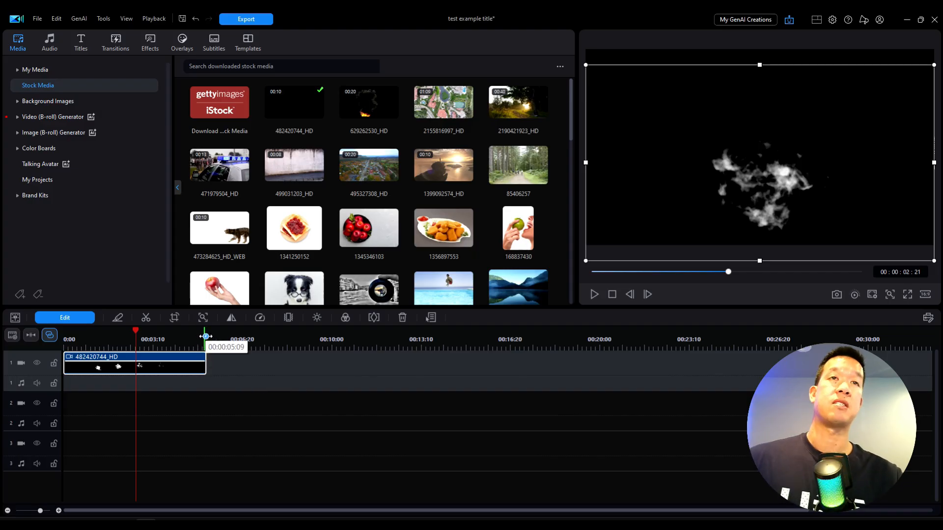
Add the Plain Text 14 title to video track 2 starting at 00:00:02:15 and change its text to "Dad Gear Vibes"
{"action": "left_click", "coordinate": [83, 45]}
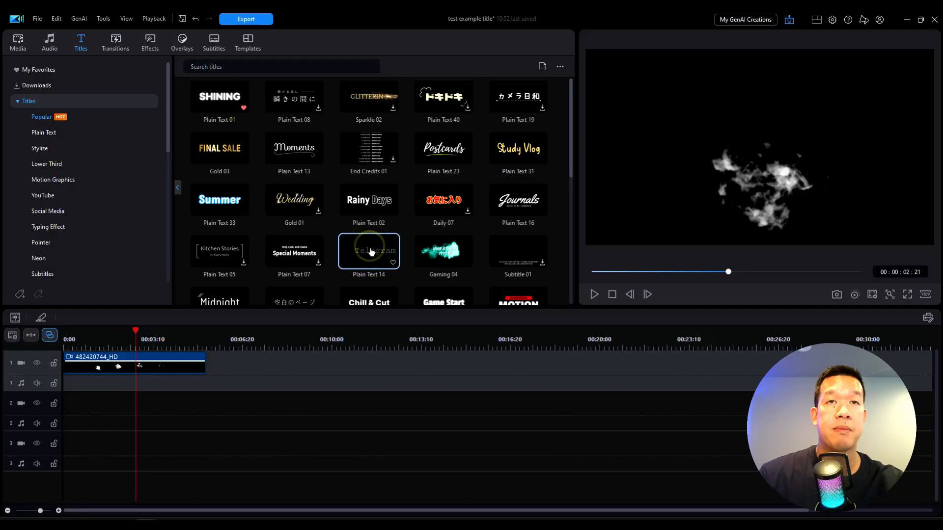
{"action": "left_click_drag", "start_coordinate": [370, 249], "coordinate": [131, 417]}
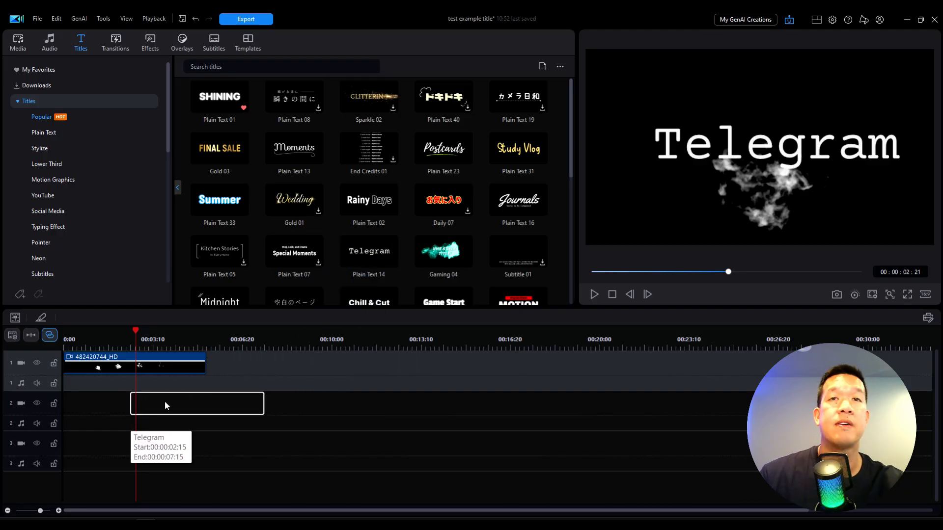
{"action": "left_click", "coordinate": [172, 399]}
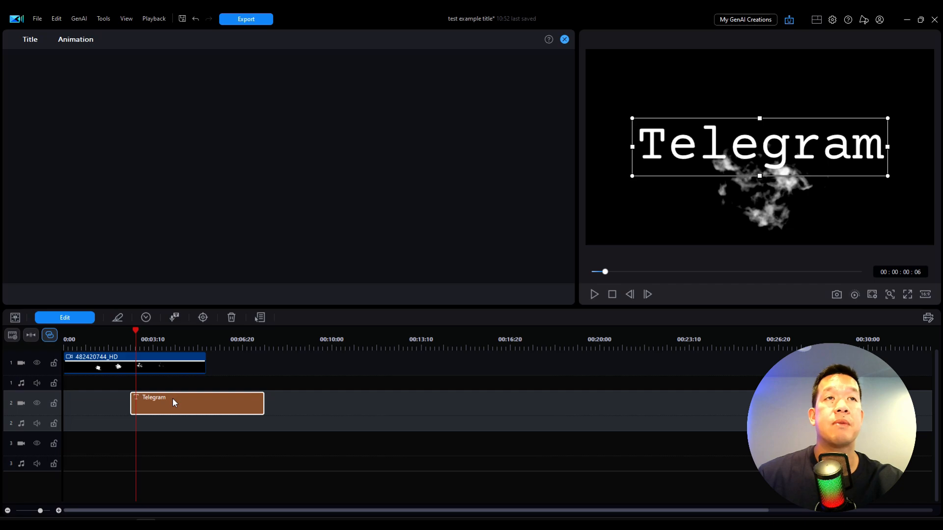
{"action": "triple_click", "coordinate": [116, 67]}
{"action": "type", "text": "Dad Gear Vib"}
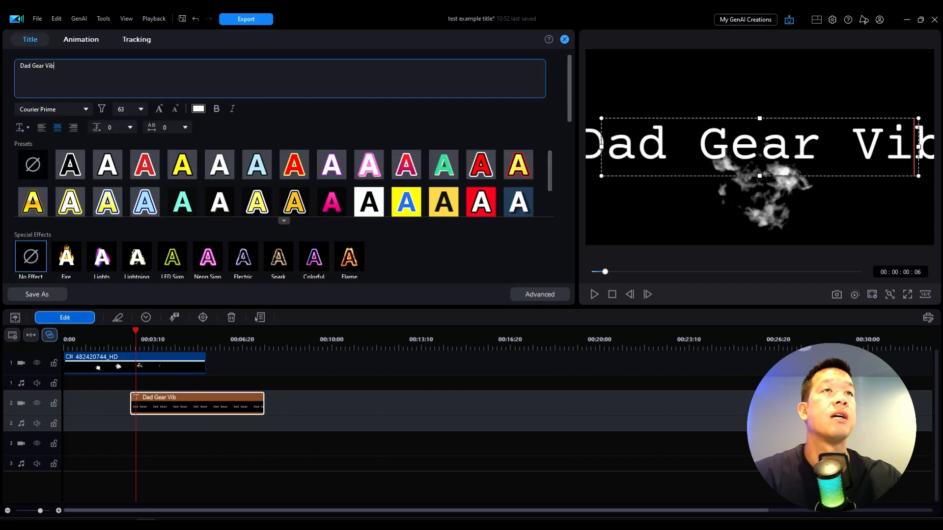
{"action": "type", "text": "es"}
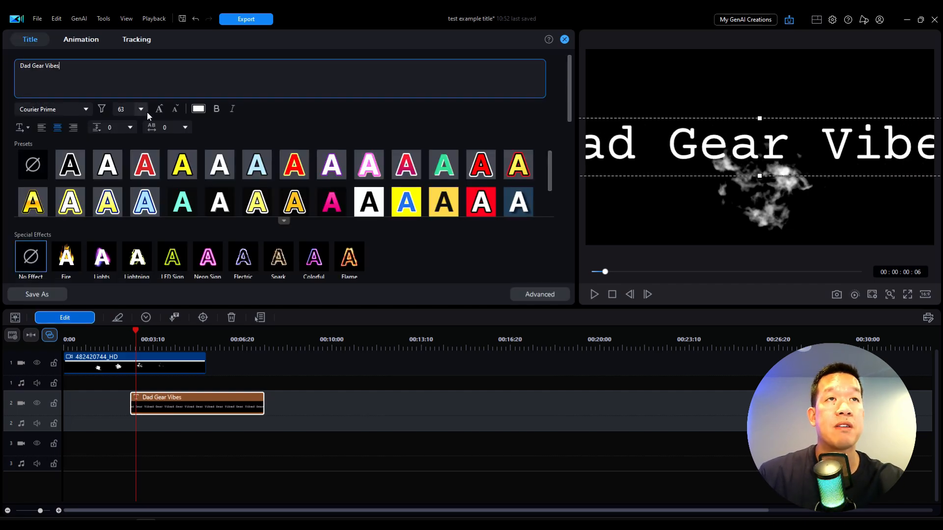
Set the Dad Gear Vibes title to font size 28 in bold and move it lower in the frame over the smoke
{"action": "left_click", "coordinate": [141, 109]}
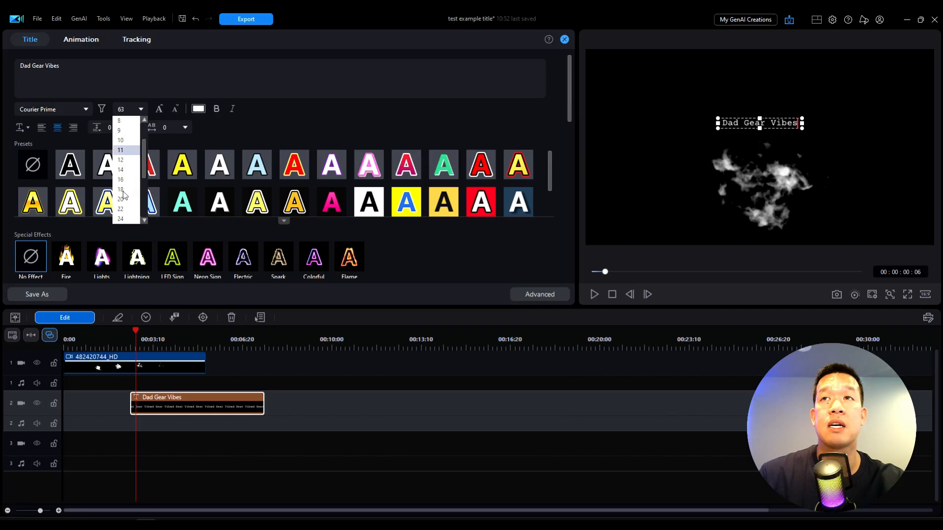
{"action": "scroll", "coordinate": [121, 190], "scroll_direction": "down", "scroll_amount": 2}
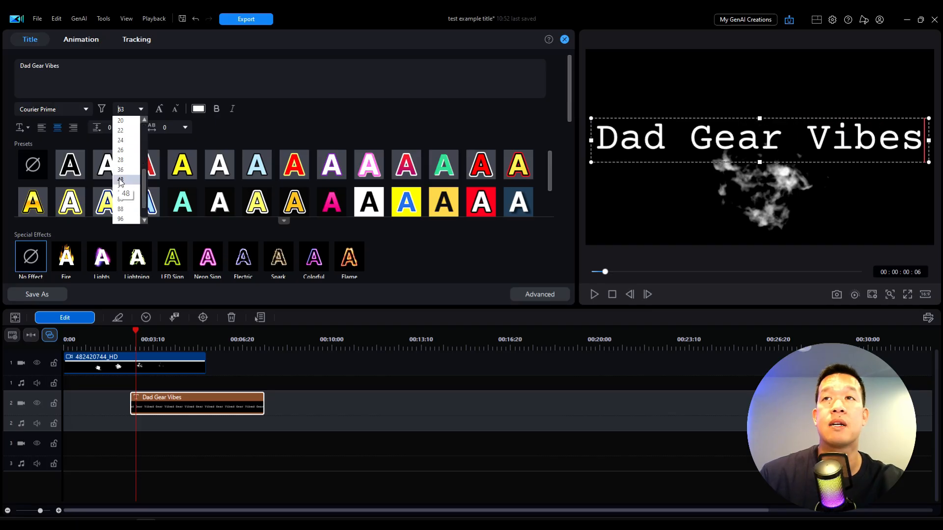
{"action": "left_click", "coordinate": [124, 163]}
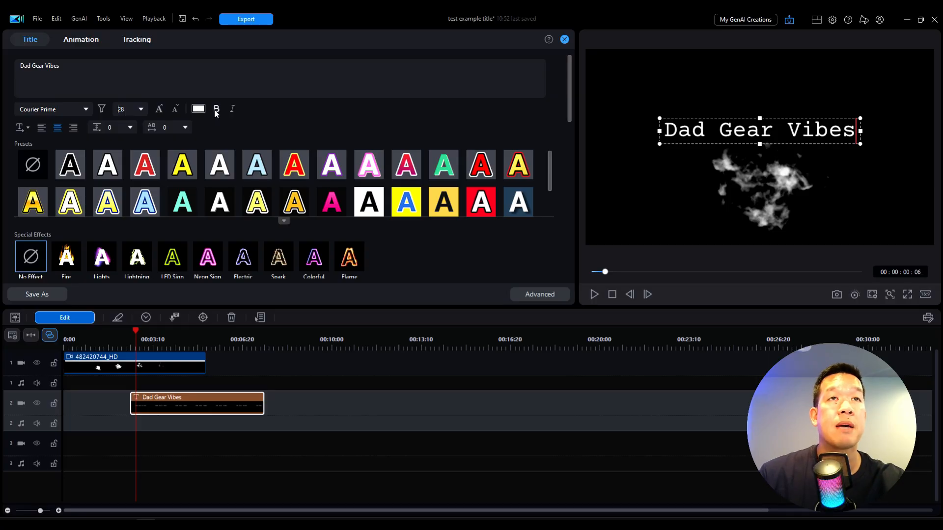
{"action": "left_click", "coordinate": [215, 111]}
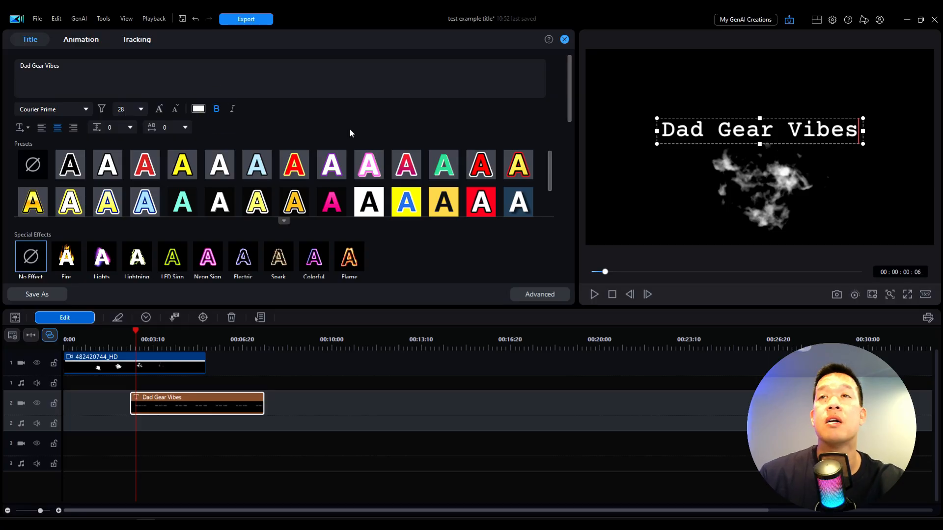
{"action": "left_click_drag", "start_coordinate": [744, 144], "coordinate": [748, 185]}
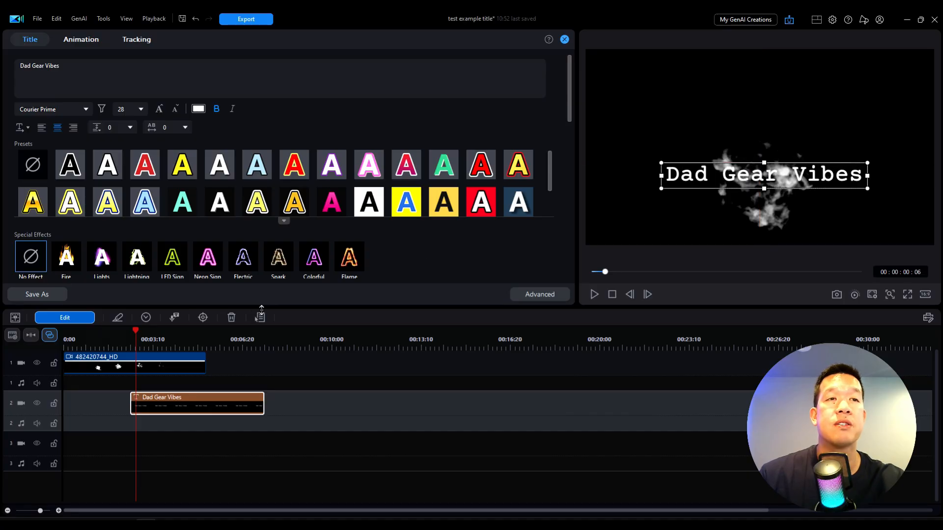
Play back the smoke and title together from just before the title starts
{"action": "left_click", "coordinate": [122, 334]}
{"action": "left_click", "coordinate": [595, 294]}
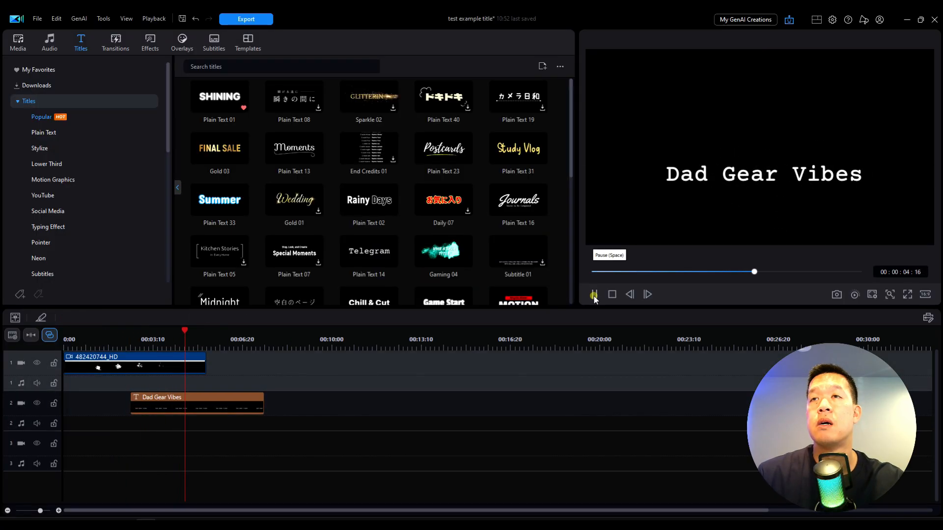
{"action": "left_click", "coordinate": [594, 295]}
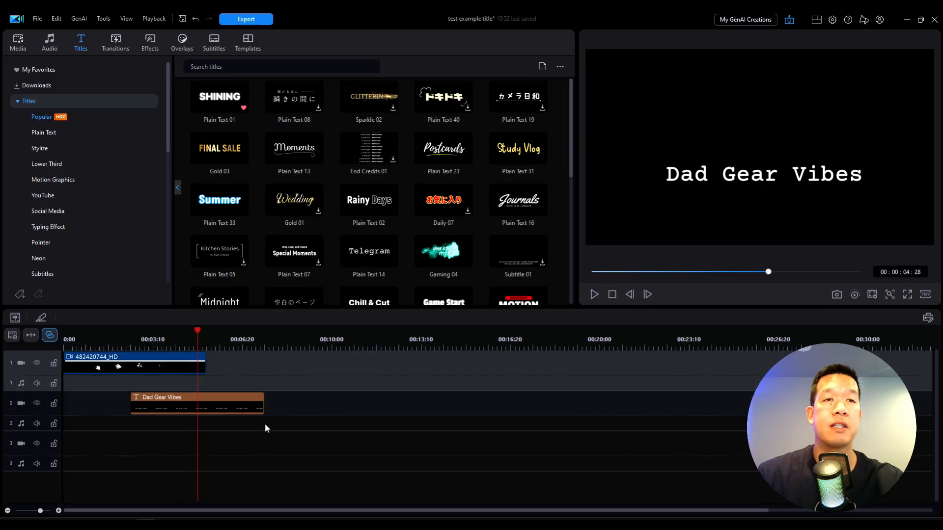
Try the Typewriter 2 entrance animation on the Dad Gear Vibes title and play it back
{"action": "left_click", "coordinate": [234, 397]}
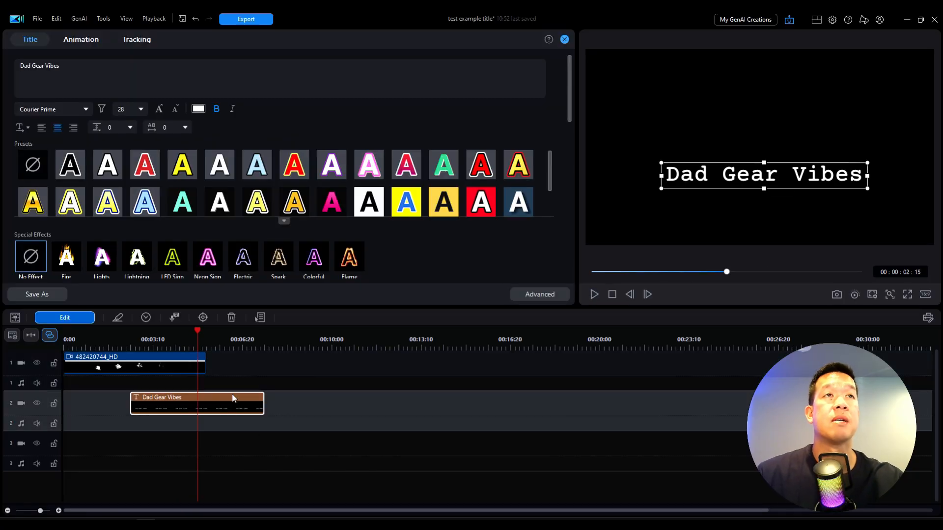
{"action": "left_click", "coordinate": [73, 43]}
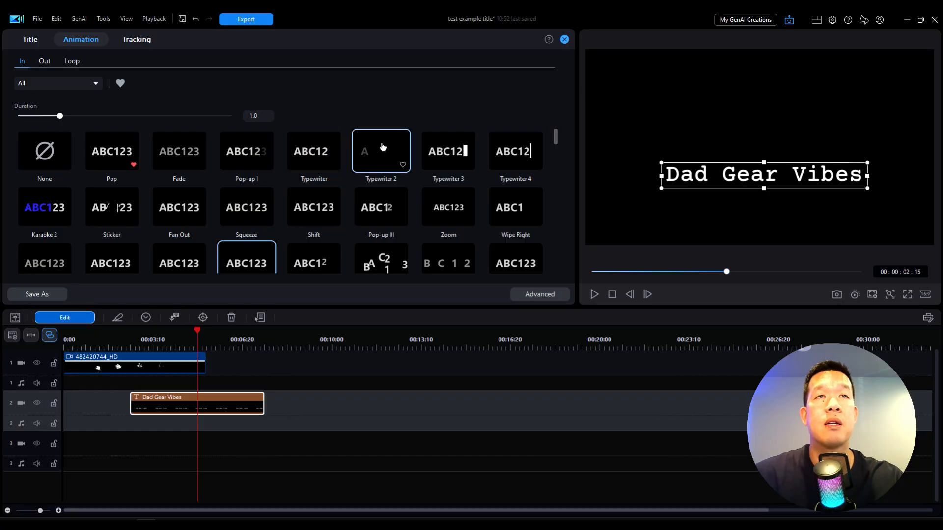
{"action": "left_click", "coordinate": [389, 156]}
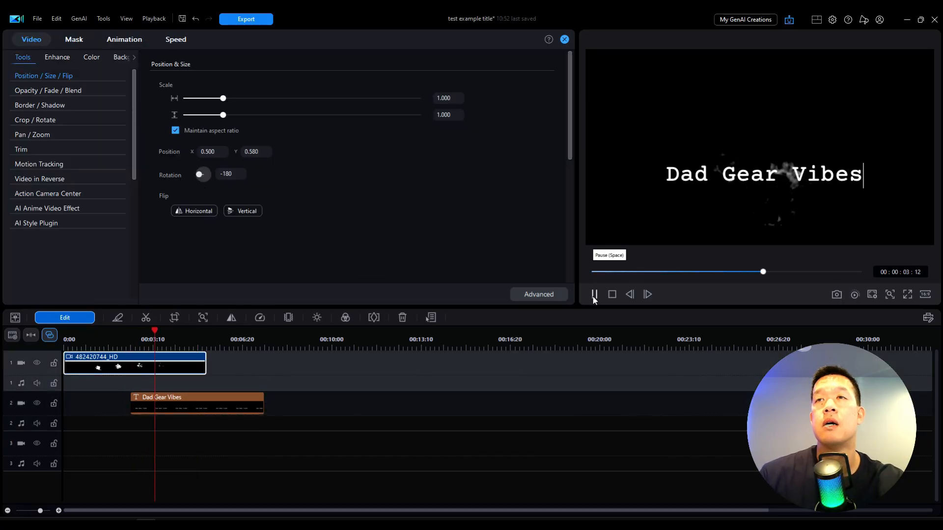
{"action": "left_click", "coordinate": [595, 295]}
Shift the Dad Gear Vibes title earlier on video track 2 so it starts at 00:01:22, previewing its timing against the smoke
{"action": "left_click", "coordinate": [190, 396]}
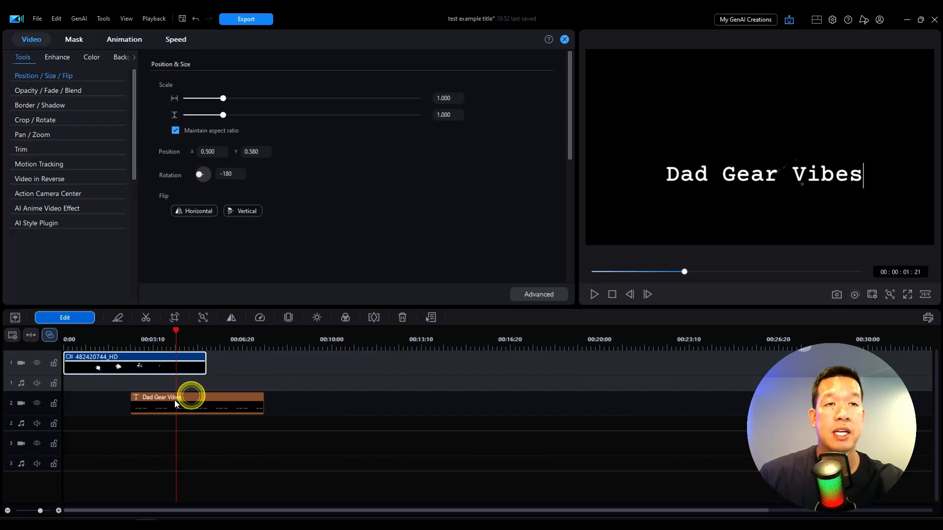
{"action": "left_click_drag", "start_coordinate": [175, 400], "coordinate": [156, 400]}
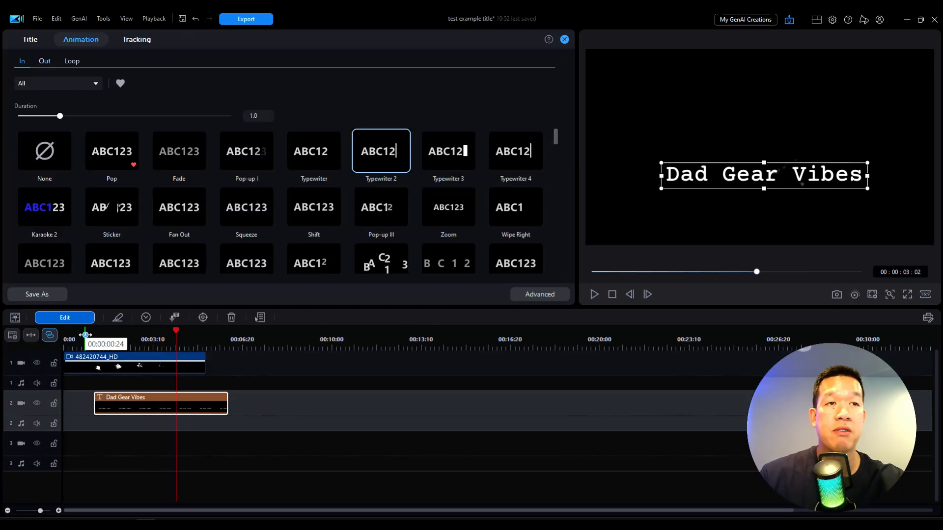
{"action": "left_click", "coordinate": [85, 335]}
{"action": "left_click", "coordinate": [507, 394]}
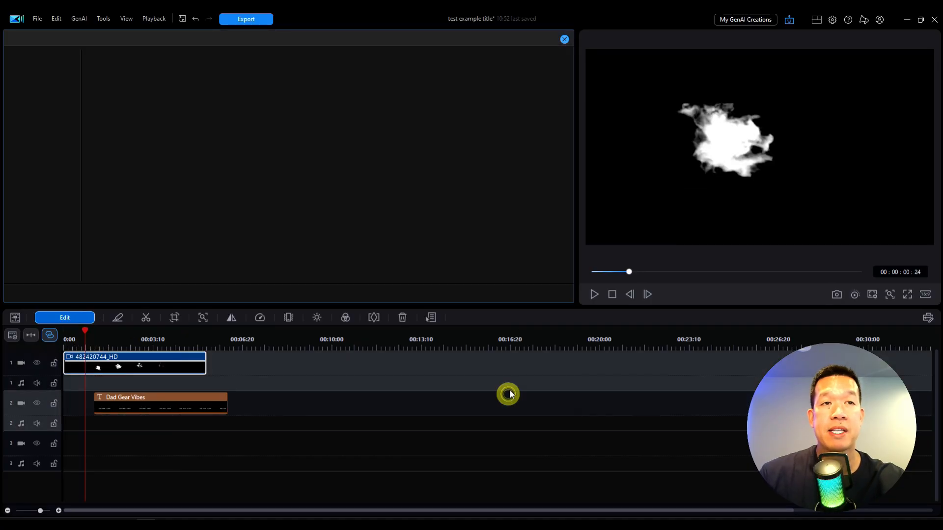
{"action": "left_click", "coordinate": [594, 294]}
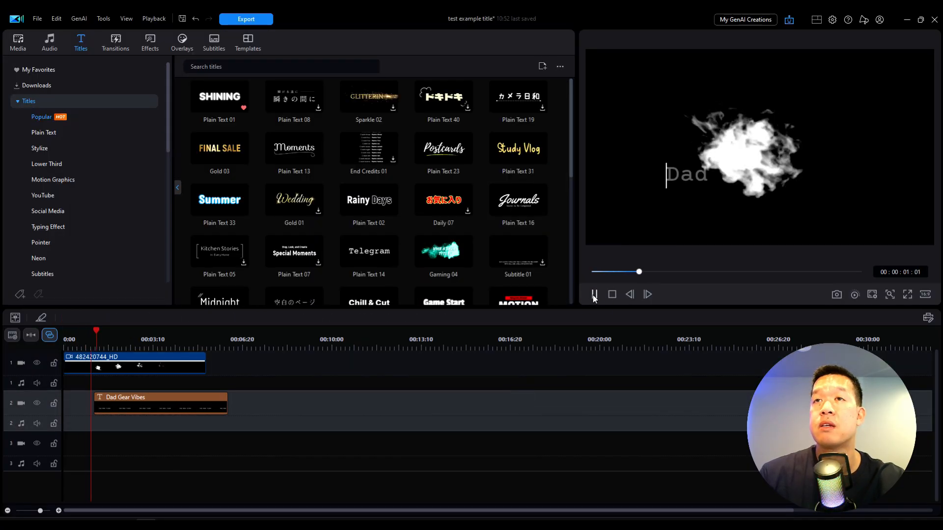
{"action": "left_click_drag", "start_coordinate": [141, 399], "coordinate": [157, 399]}
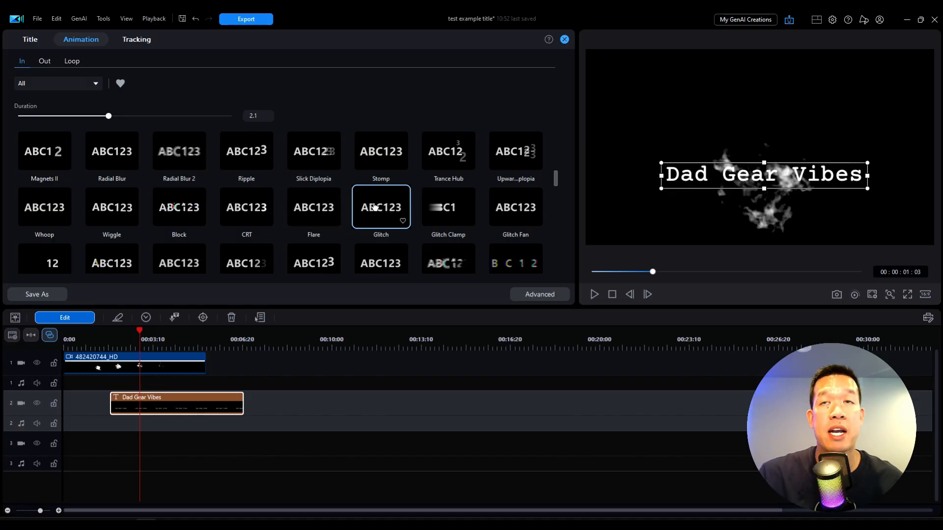
Add the favorite Fade transition to the start of the Dad Gear Vibes title and shorten it to about 23 frames
{"action": "left_click", "coordinate": [565, 39]}
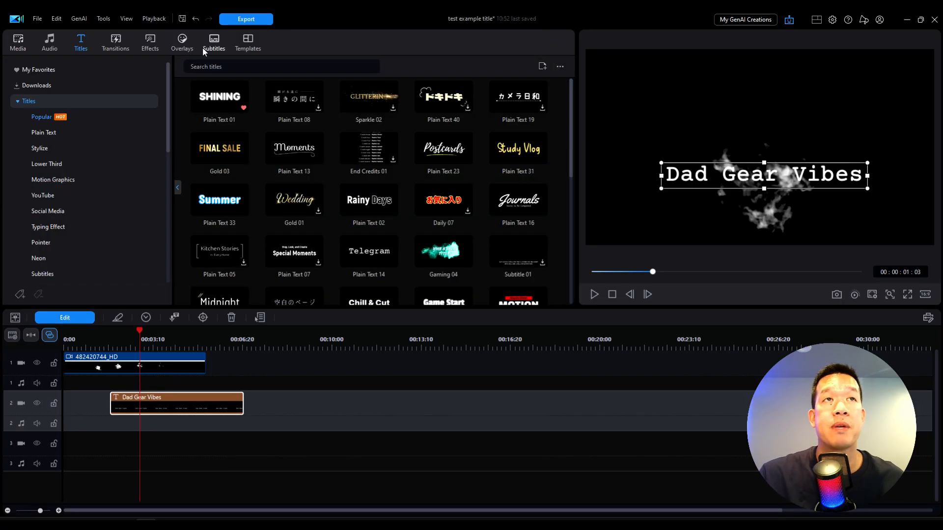
{"action": "left_click", "coordinate": [112, 43]}
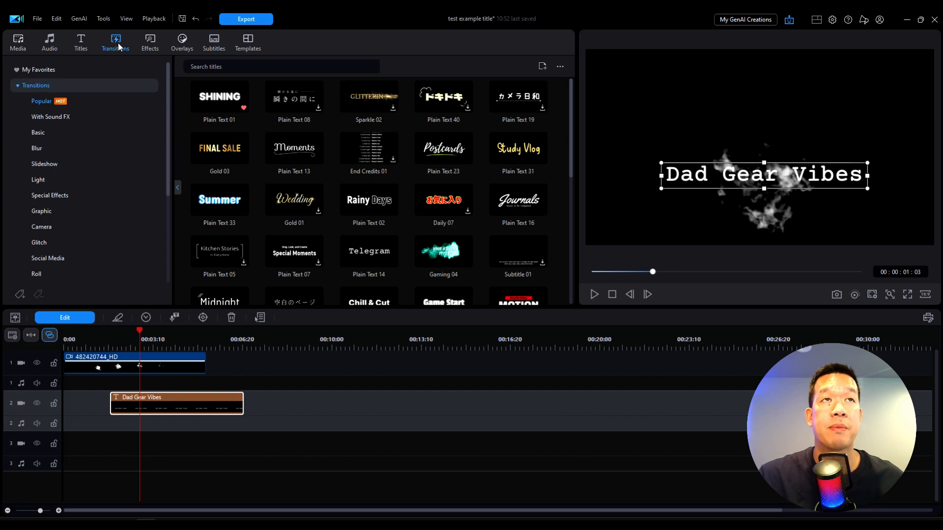
{"action": "left_click", "coordinate": [42, 70]}
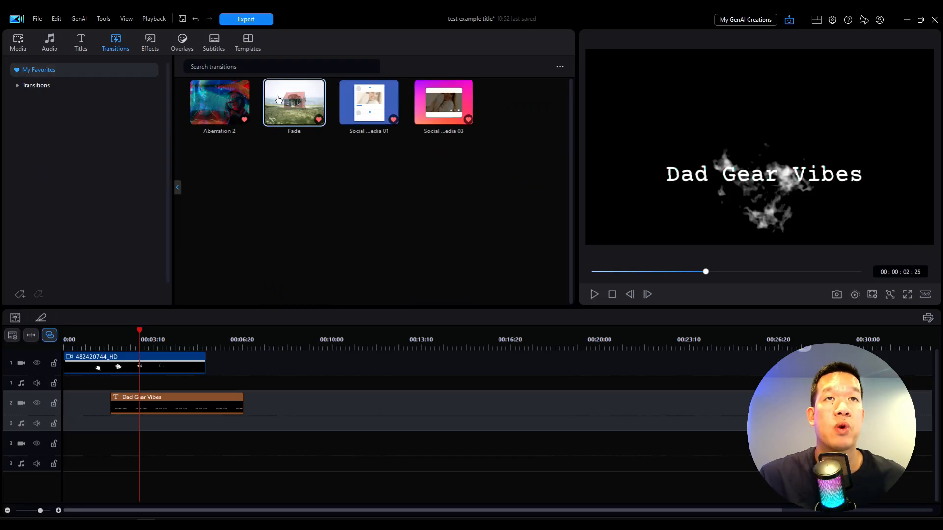
{"action": "mouse_move", "coordinate": [278, 100]}
{"action": "left_mouse_down"}
{"action": "mouse_move", "coordinate": [280, 171]}
{"action": "mouse_move", "coordinate": [166, 385]}
{"action": "mouse_move", "coordinate": [113, 411]}
{"action": "mouse_move", "coordinate": [122, 415]}
{"action": "left_mouse_up"}
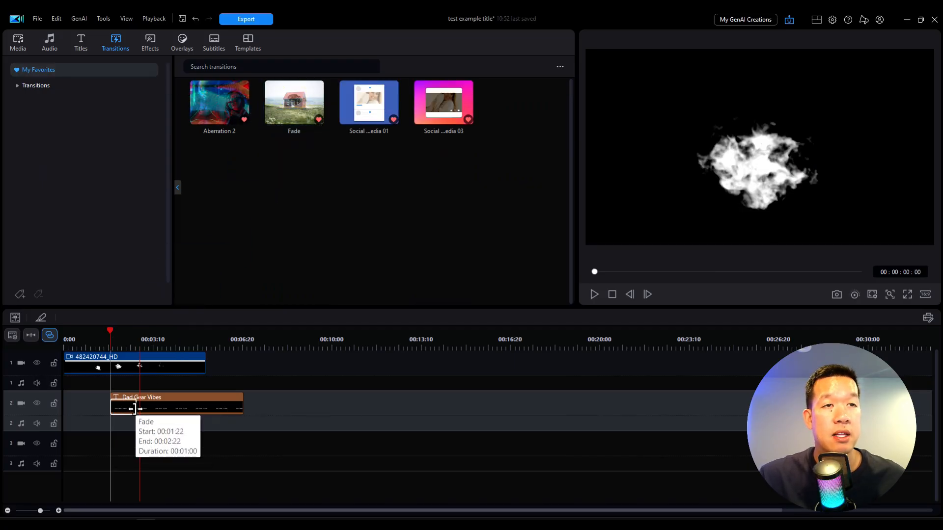
{"action": "left_click", "coordinate": [130, 411]}
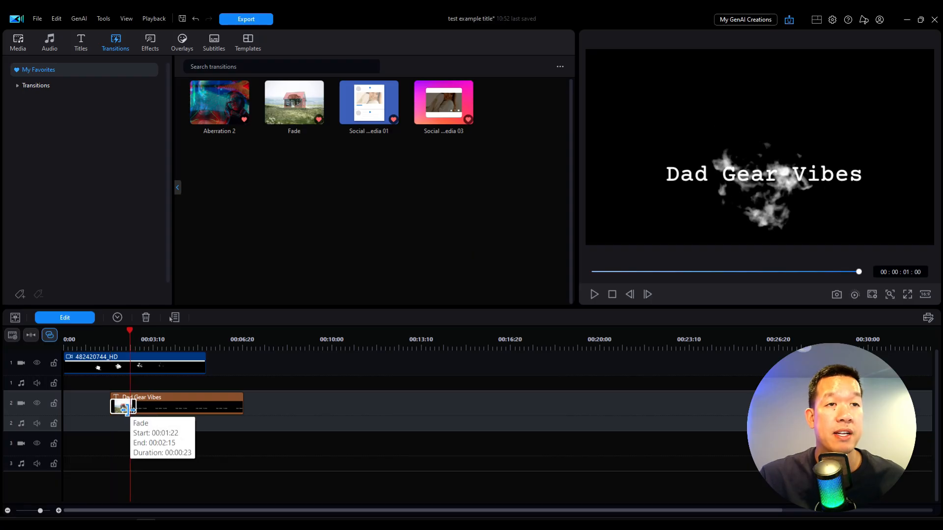
Play back the smoke and fading title from 00:00:01:11
{"action": "left_click", "coordinate": [100, 341]}
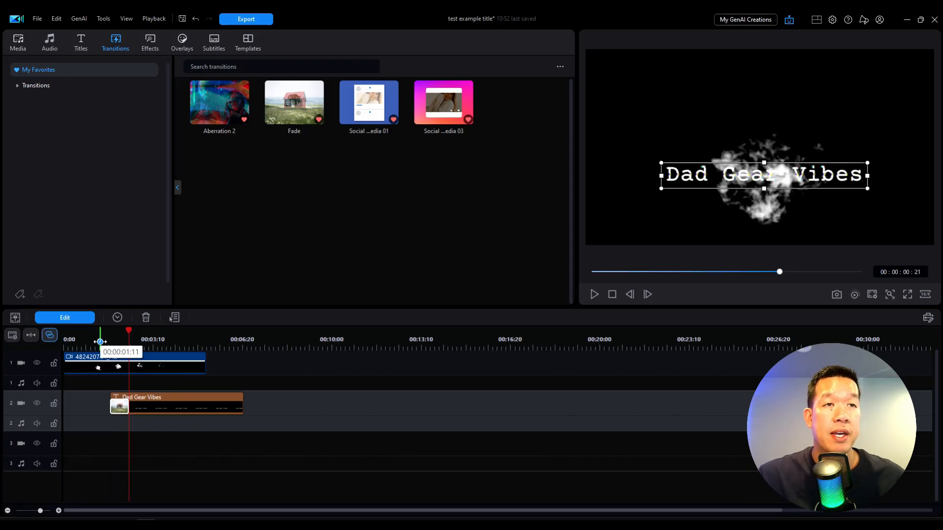
{"action": "left_click", "coordinate": [173, 446]}
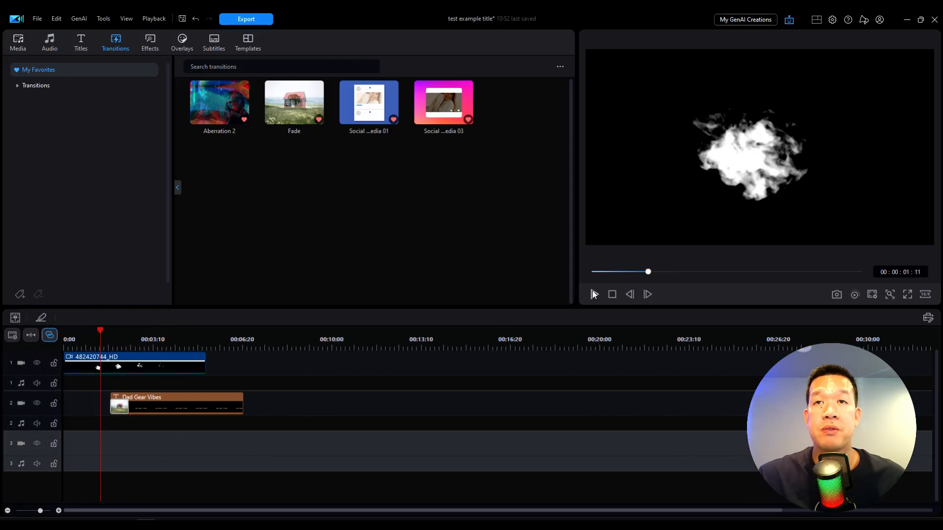
{"action": "left_click", "coordinate": [595, 293]}
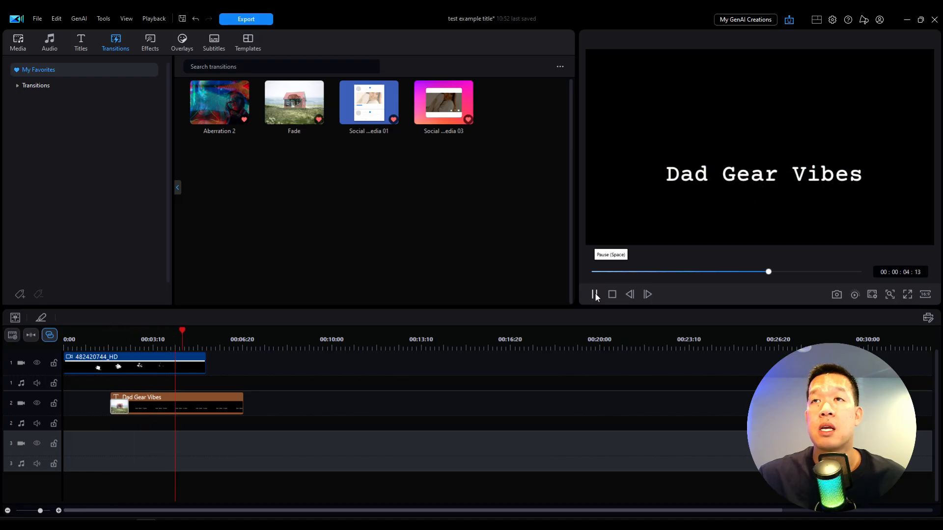
Split the title at 00:00:05:10, where the smoke clip ends, and delete the portion after it
{"action": "left_click", "coordinate": [205, 361]}
{"action": "left_click", "coordinate": [206, 364]}
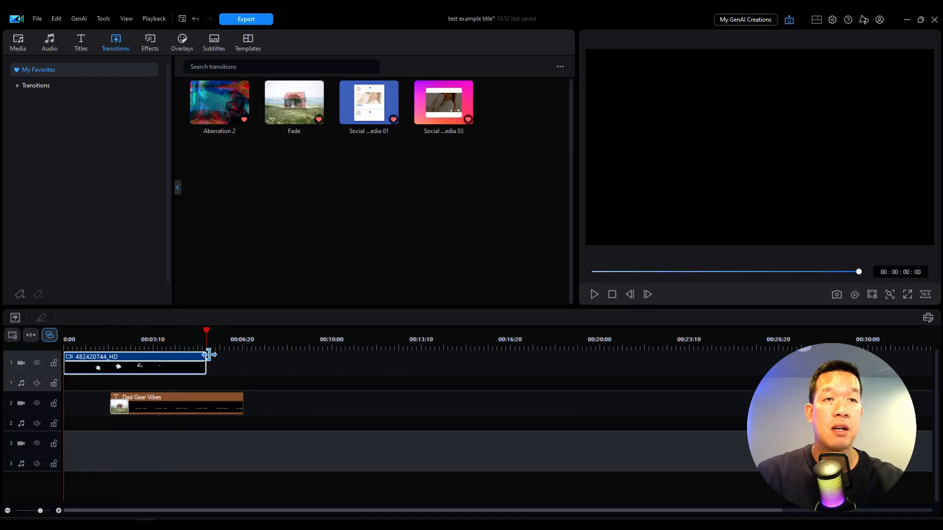
{"action": "left_click", "coordinate": [218, 399]}
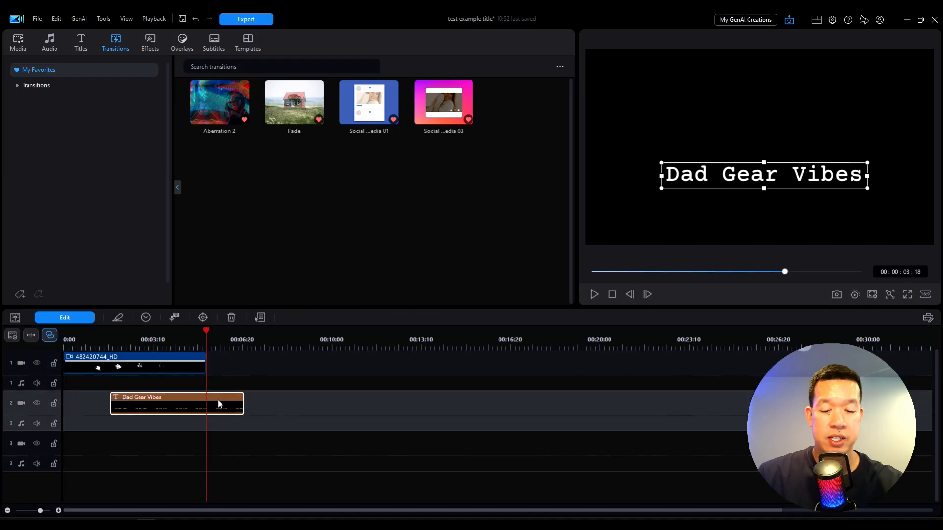
{"action": "key", "text": "ctrl+t"}
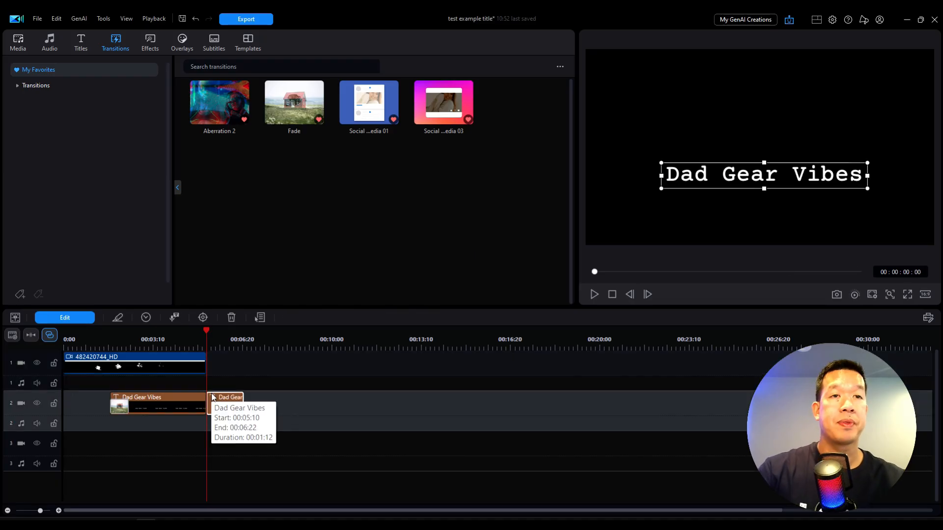
{"action": "key", "text": "Delete"}
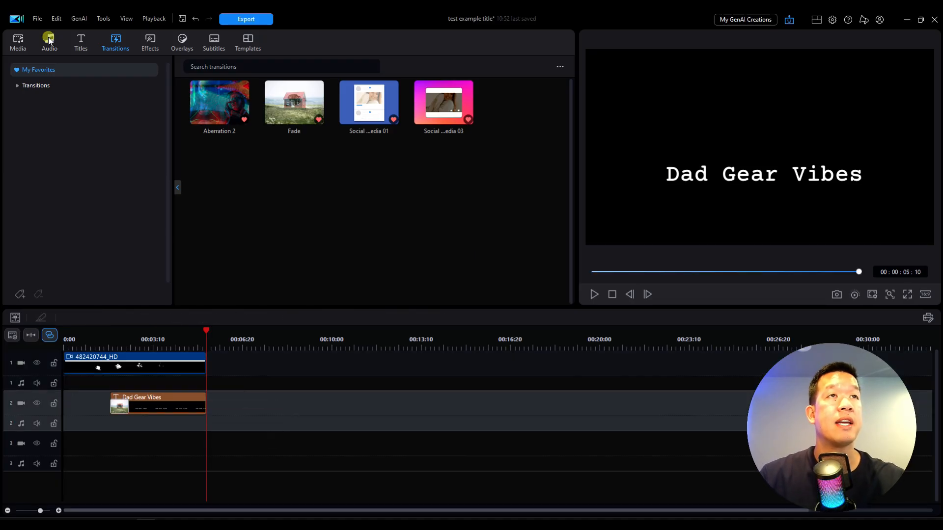
Search the sound effects for "electric" and place Electric Spark in the empty stretch of audio track 1 near 00:13:10
{"action": "left_click", "coordinate": [50, 40]}
{"action": "left_click", "coordinate": [34, 136]}
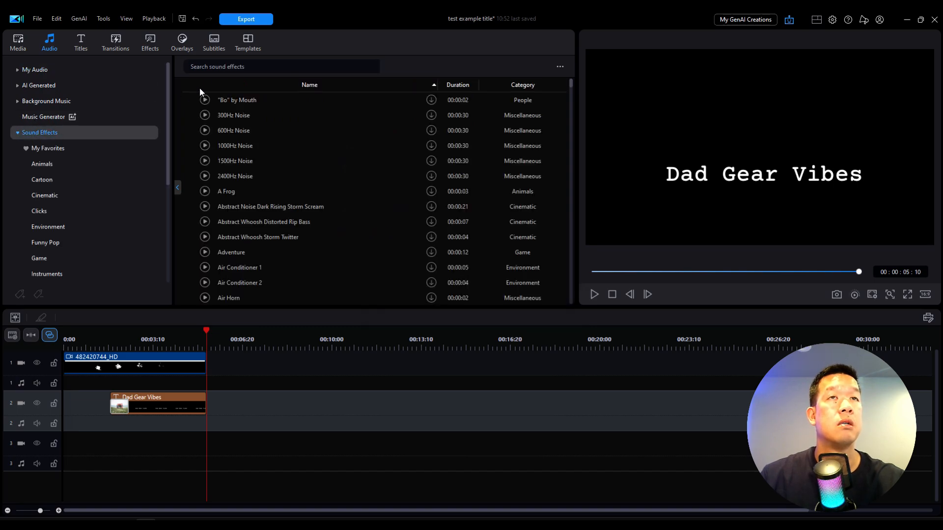
{"action": "left_click", "coordinate": [231, 68]}
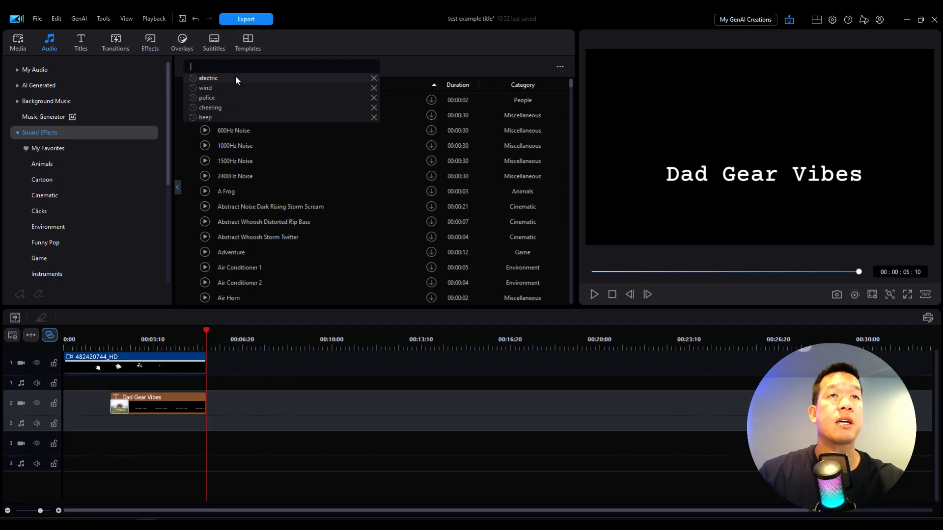
{"action": "left_click", "coordinate": [235, 77]}
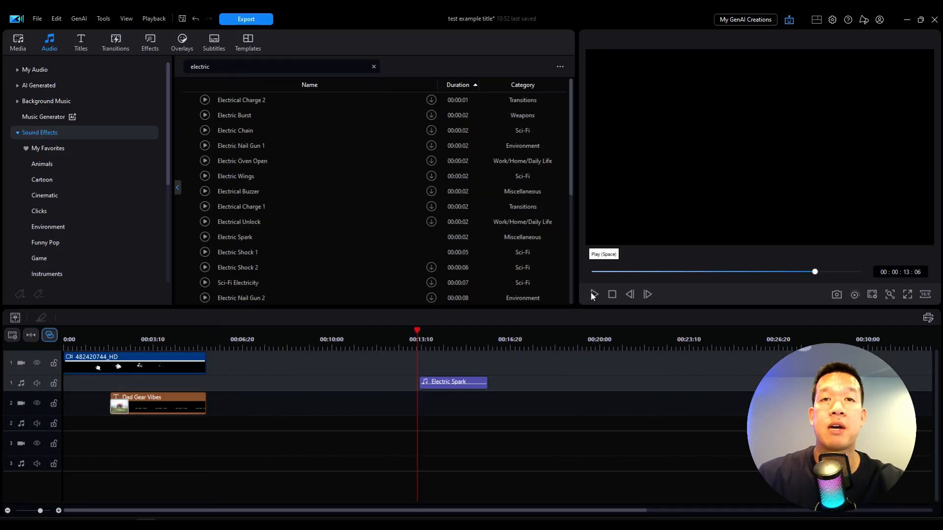
Play the Electric Spark clip, split it at 00:00:14:07 and delete the portion before the split
{"action": "left_click", "coordinate": [592, 294]}
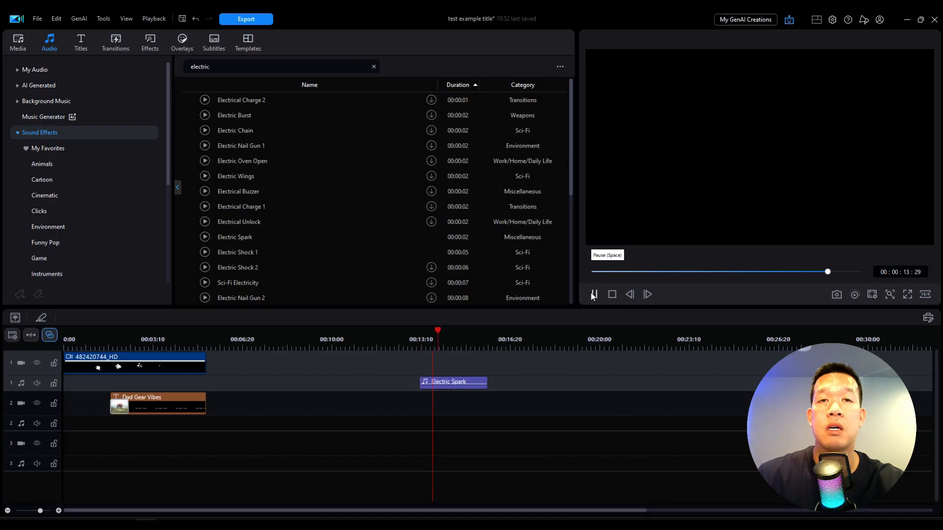
{"action": "left_click", "coordinate": [591, 293]}
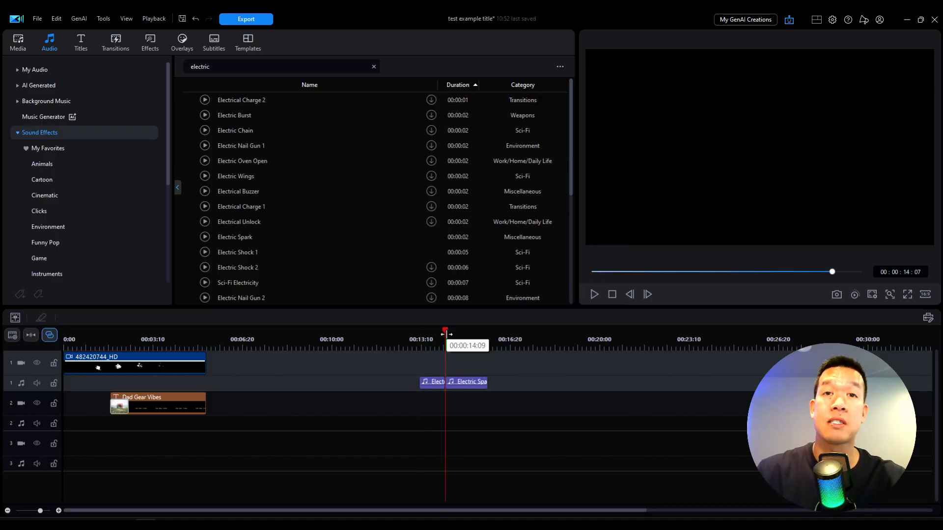
{"action": "left_click_drag", "start_coordinate": [445, 334], "coordinate": [419, 334]}
{"action": "left_click", "coordinate": [433, 381]}
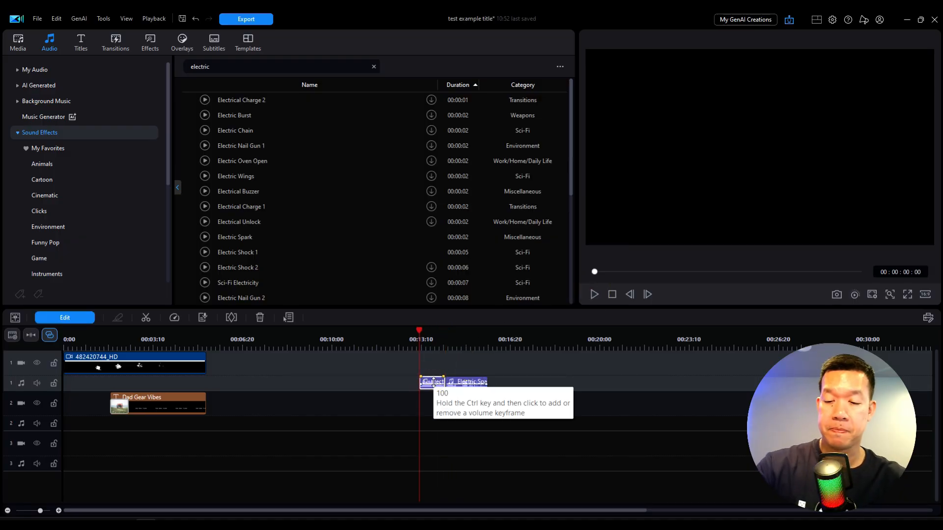
{"action": "key", "text": "Delete"}
Move the remaining Electric Spark clip to audio track 2, aligned with the title's start, and set the playhead to 00:00:01:14
{"action": "left_click_drag", "start_coordinate": [465, 383], "coordinate": [129, 426]}
{"action": "left_click", "coordinate": [102, 334]}
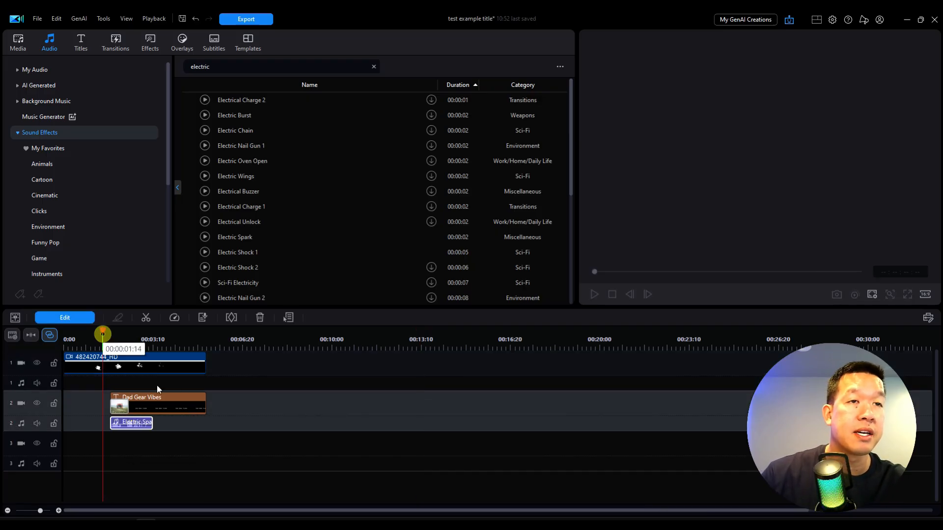
{"action": "left_click", "coordinate": [214, 437]}
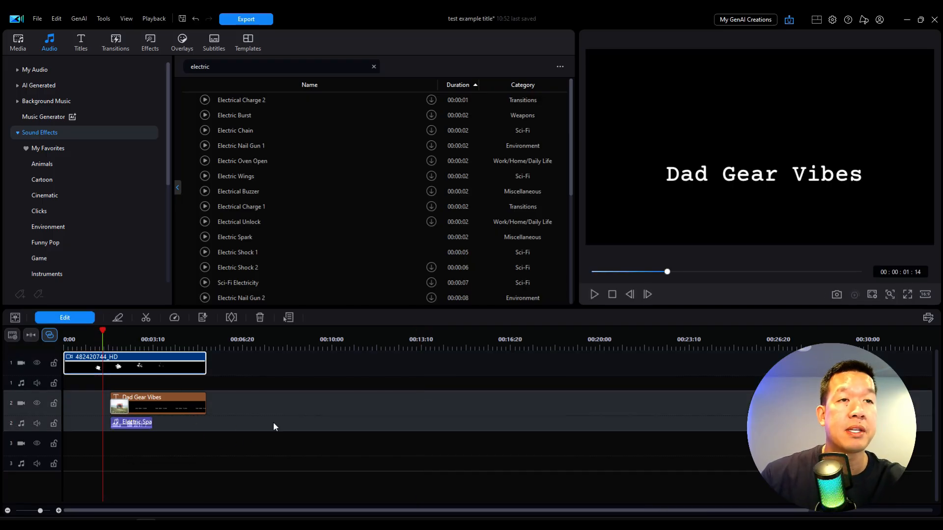
Play back the intro, and place the Promotional 64 social media sticker on video track 3 at 00:00:04:02
{"action": "left_click", "coordinate": [592, 294]}
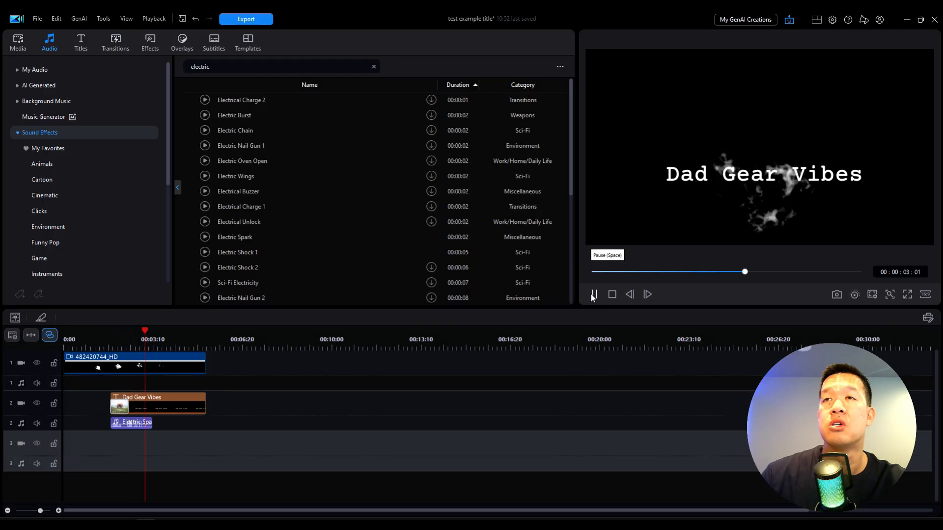
{"action": "left_click", "coordinate": [592, 294]}
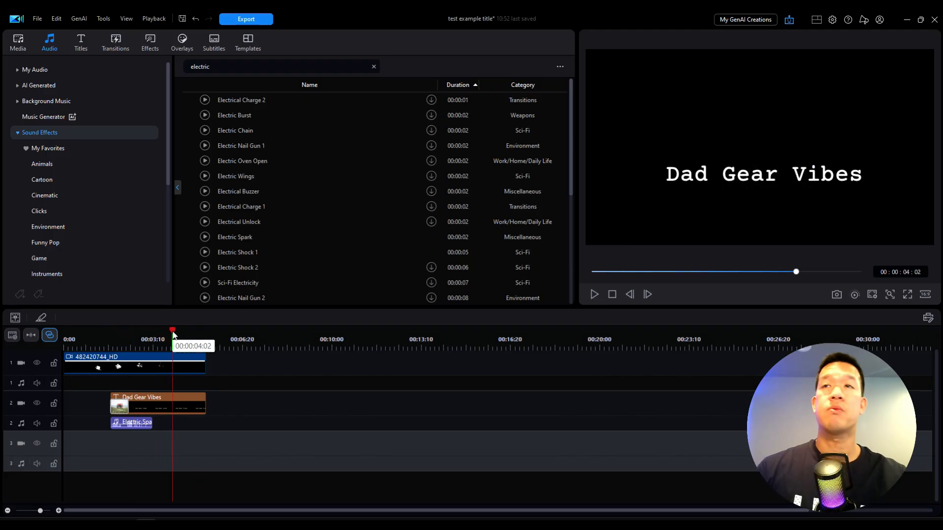
{"action": "left_click", "coordinate": [182, 40]}
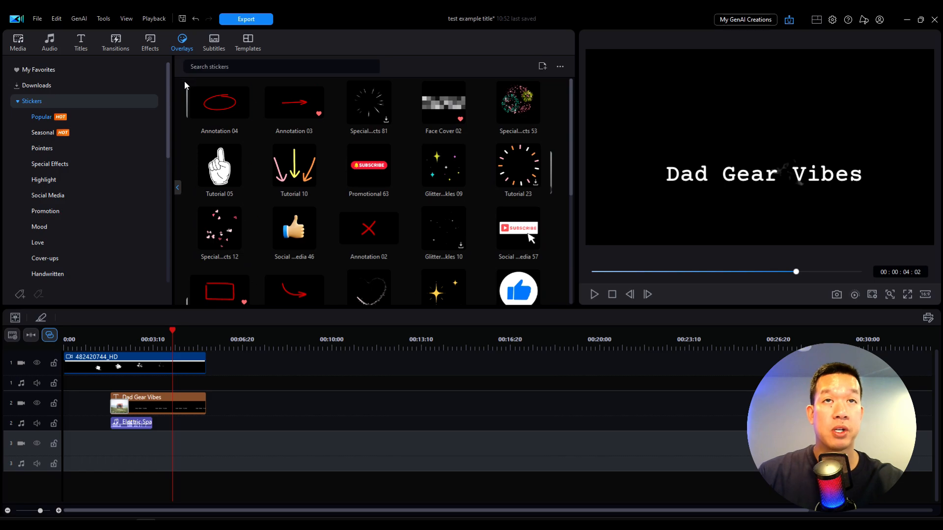
{"action": "left_click", "coordinate": [50, 199]}
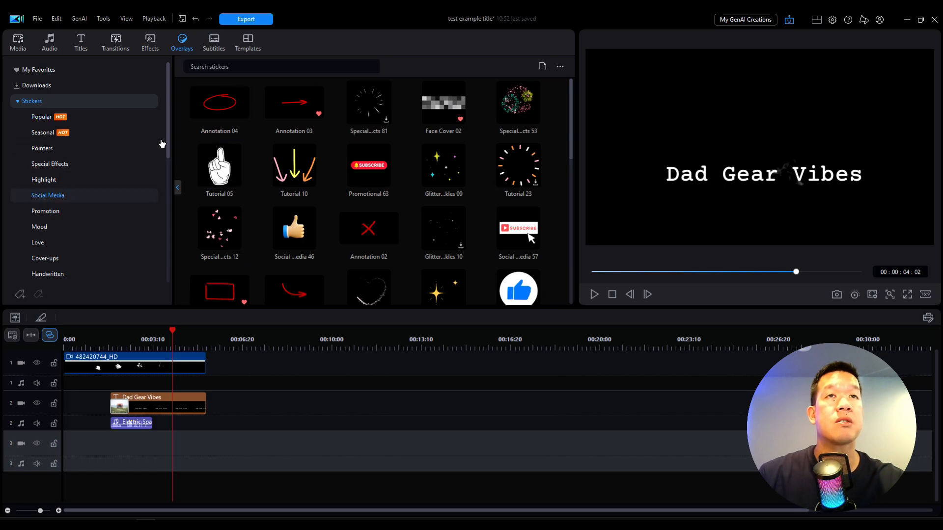
{"action": "scroll", "coordinate": [393, 196], "scroll_direction": "down", "scroll_amount": 5}
{"action": "left_click", "coordinate": [519, 201]}
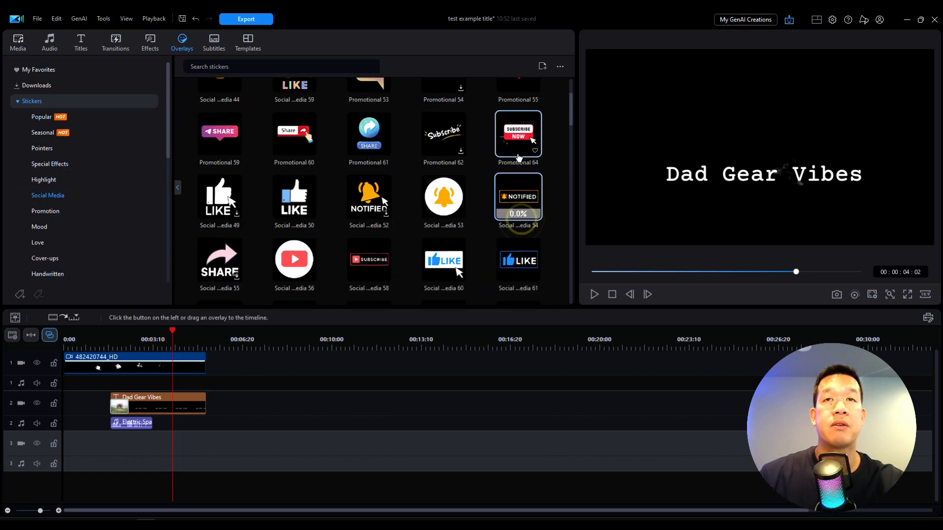
{"action": "left_click", "coordinate": [518, 147]}
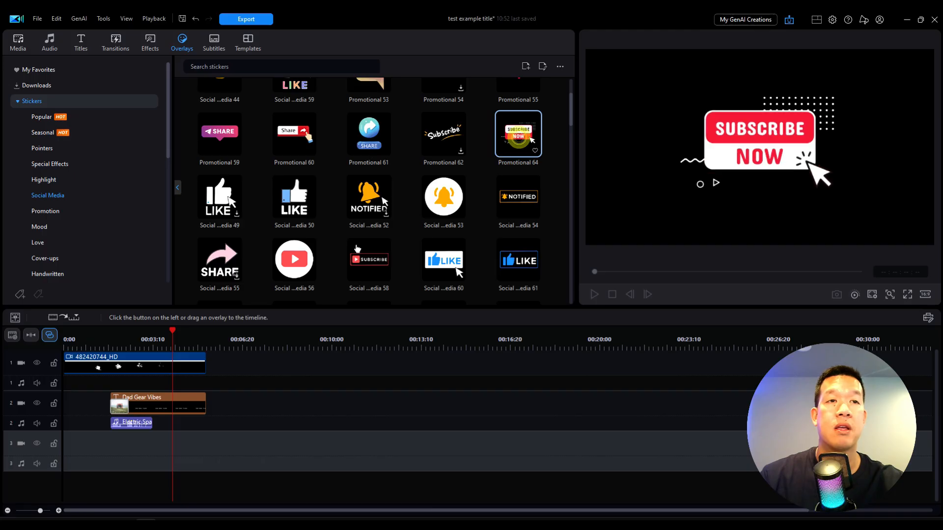
{"action": "left_click_drag", "start_coordinate": [517, 137], "coordinate": [174, 436]}
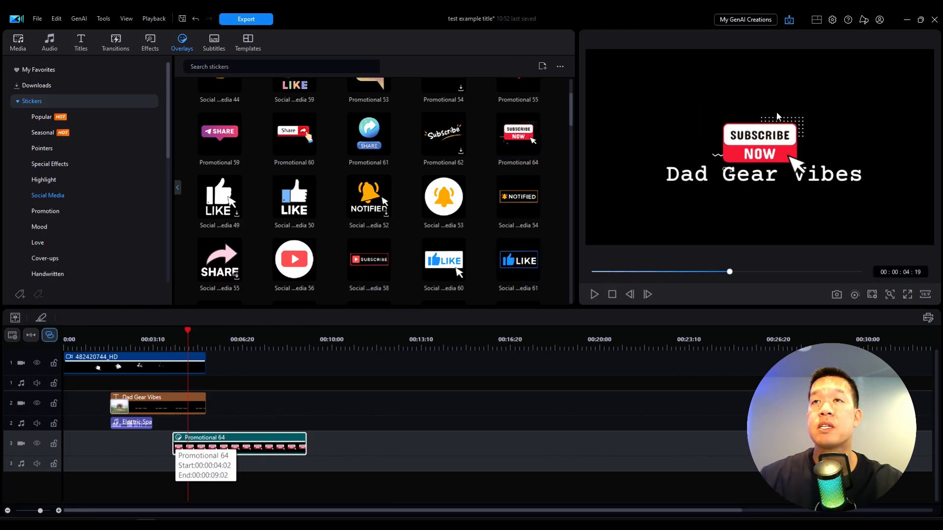
Shrink the Subscribe Now sticker above the title, then split its clip at 00:00:05:10 and delete the portion after it
{"action": "left_click", "coordinate": [777, 130]}
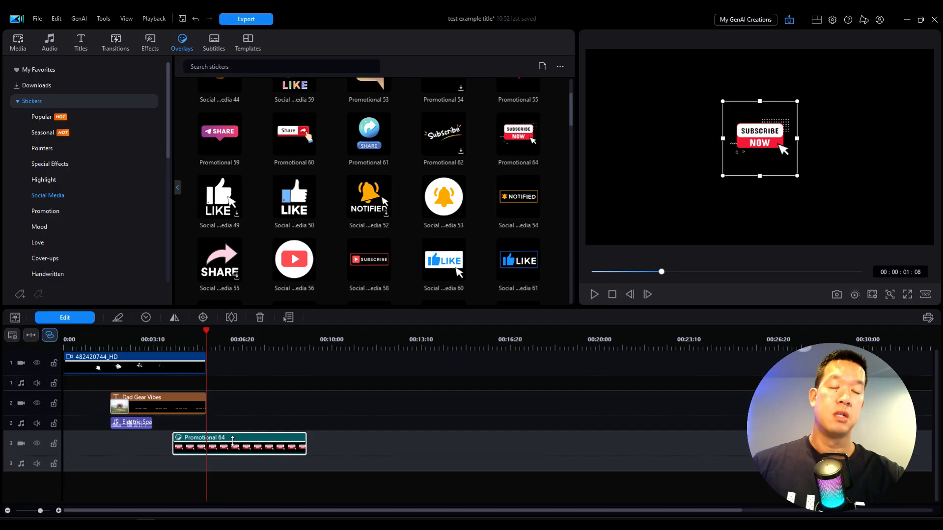
{"action": "key", "text": "ctrl+t"}
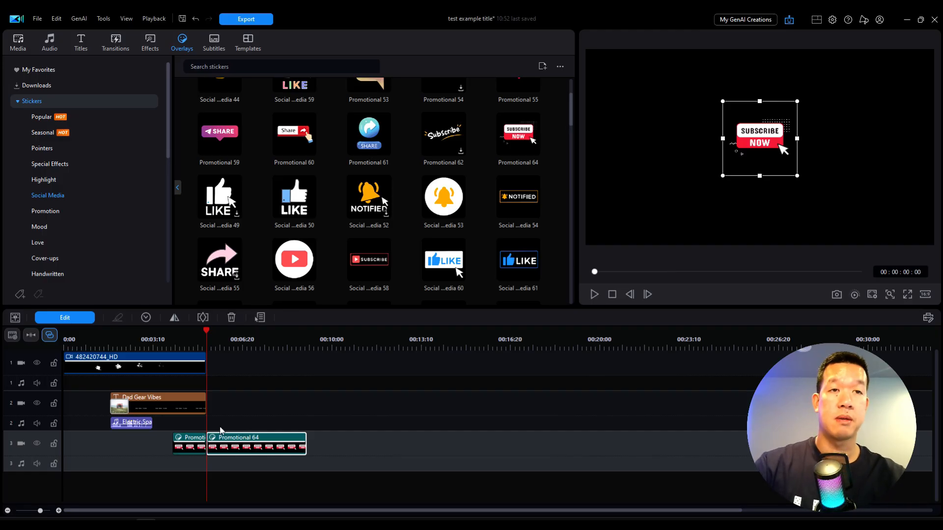
{"action": "key", "text": "Delete"}
{"action": "left_click", "coordinate": [190, 444]}
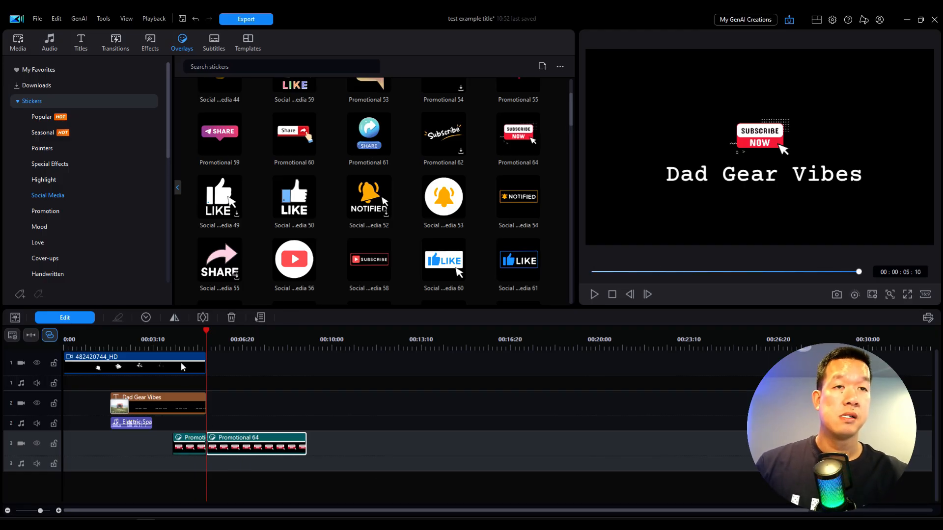
{"action": "key", "text": "Delete"}
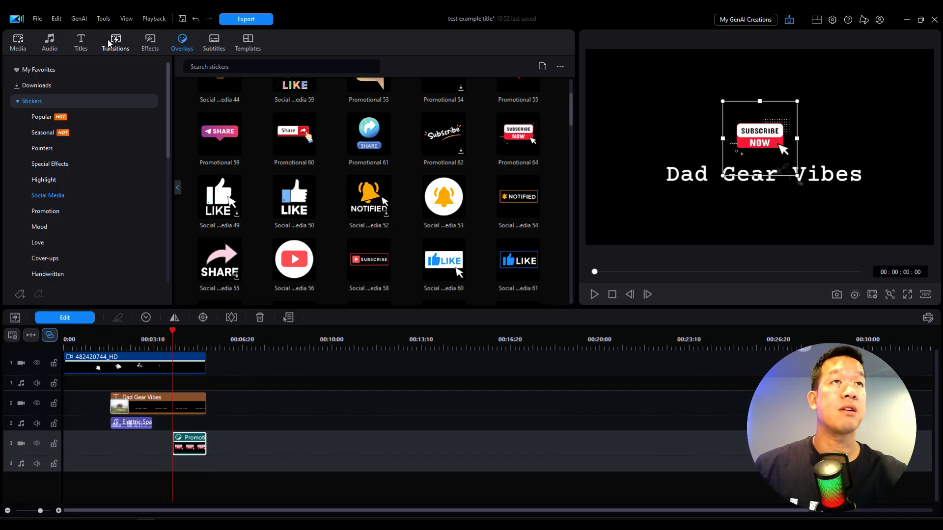
Place the Digital Bell Delayed 2 sound from Notification & UI on audio track 3 at 00:00:04:02, under the sticker's start
{"action": "left_click", "coordinate": [148, 41]}
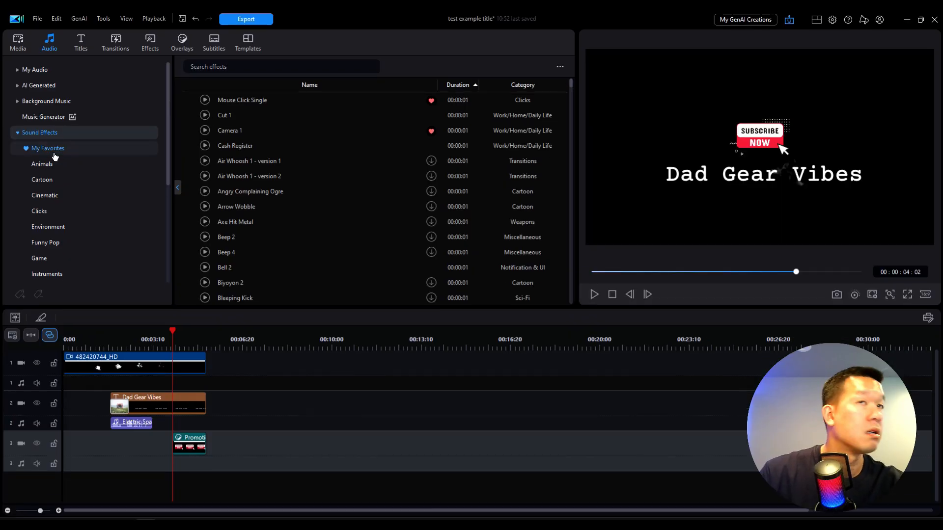
{"action": "left_click", "coordinate": [229, 163]}
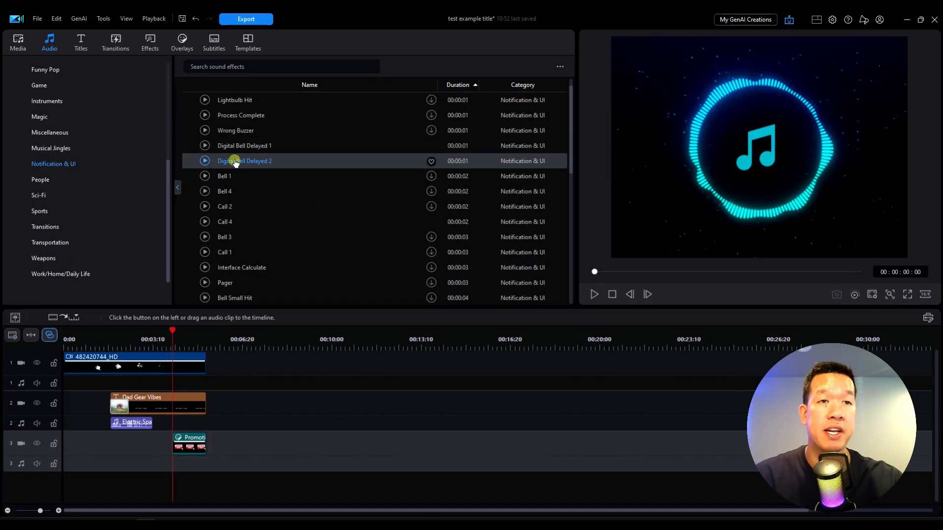
{"action": "left_click_drag", "start_coordinate": [236, 163], "coordinate": [158, 398]}
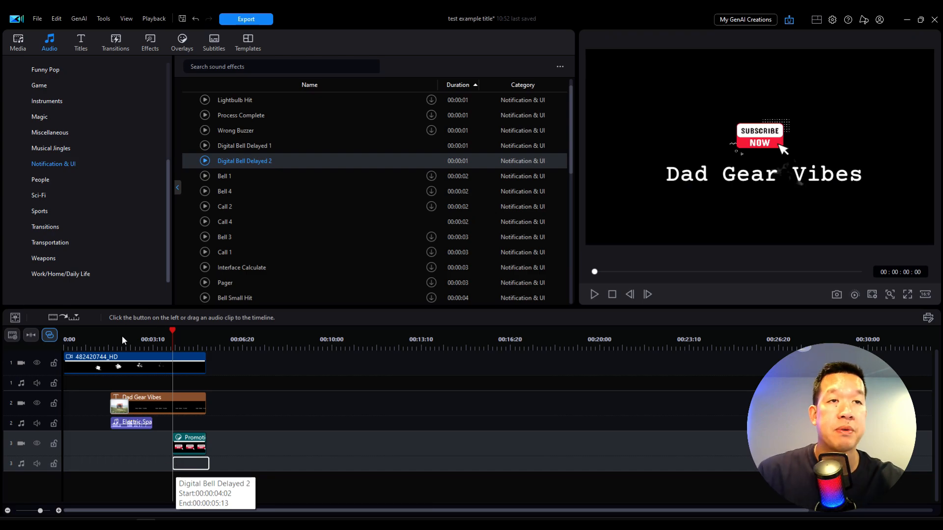
Play the intro from 00:00:01:12 to check the smoke, title, sticker and sounds together
{"action": "left_click", "coordinate": [100, 337]}
{"action": "left_click", "coordinate": [320, 421]}
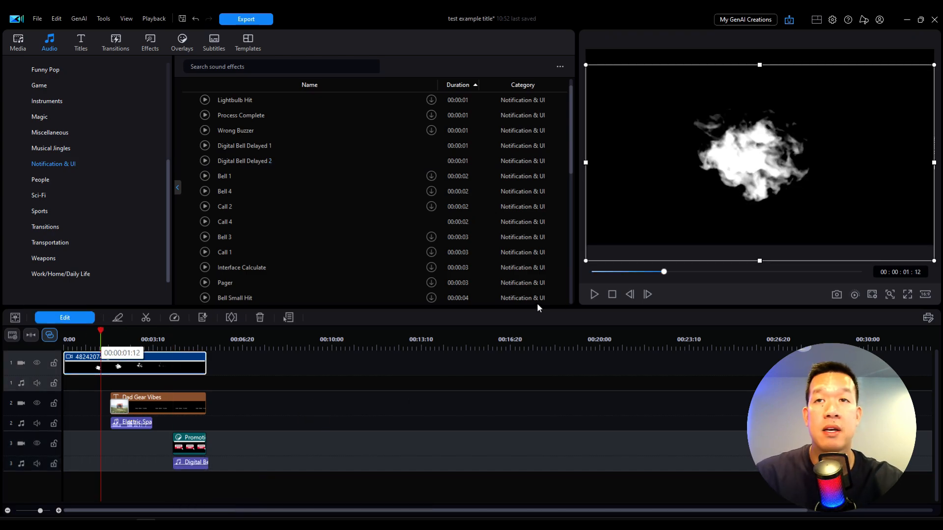
{"action": "left_click", "coordinate": [594, 295]}
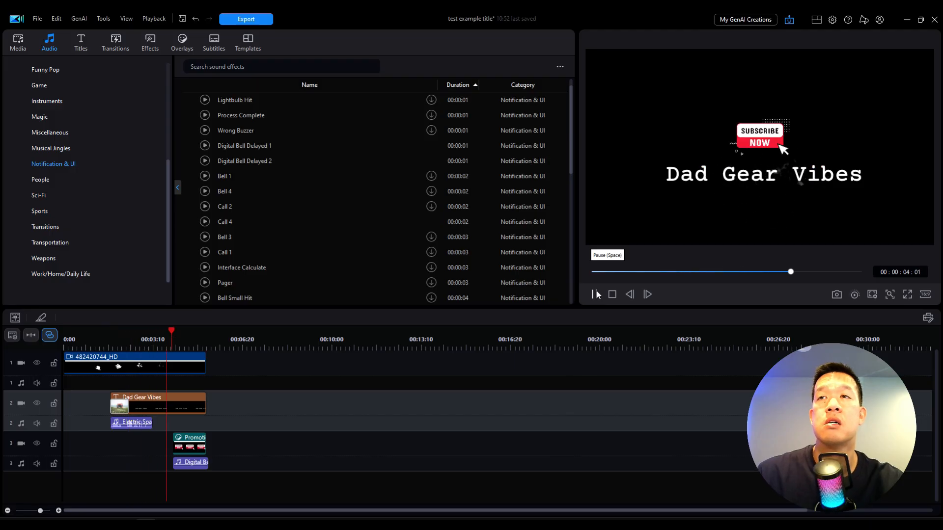
Extend the Dad Gear Vibes title and the Promotional 64 sticker so both end at 00:00:05:25
{"action": "left_click", "coordinate": [199, 402]}
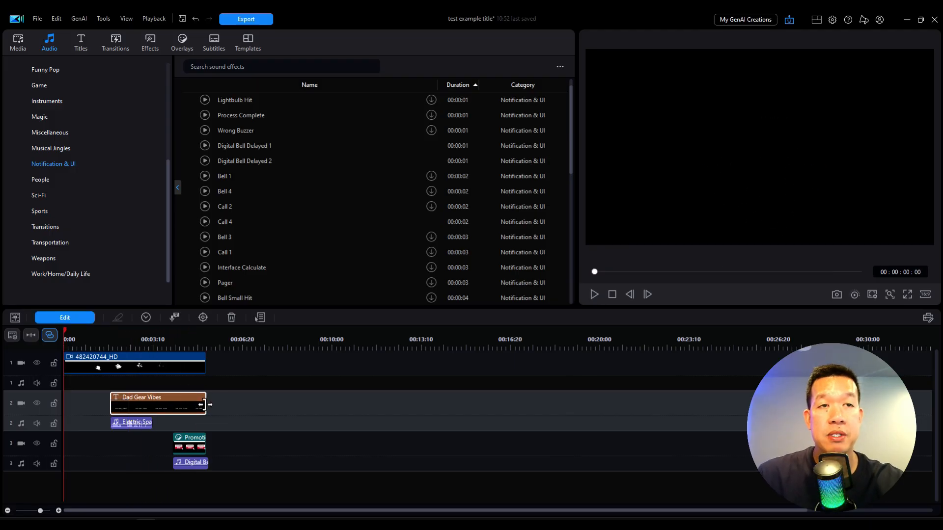
{"action": "left_click_drag", "start_coordinate": [205, 405], "coordinate": [219, 402]}
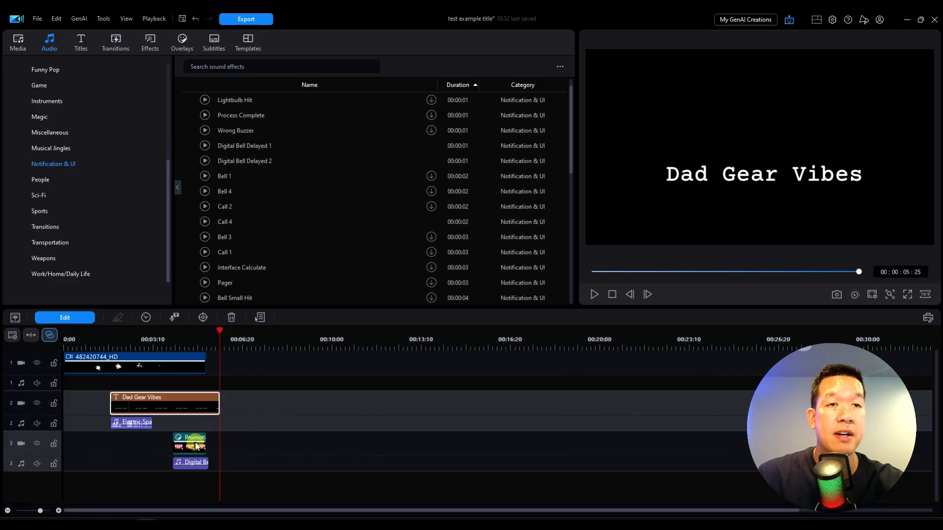
{"action": "left_click", "coordinate": [201, 439]}
{"action": "left_click_drag", "start_coordinate": [205, 439], "coordinate": [219, 438]}
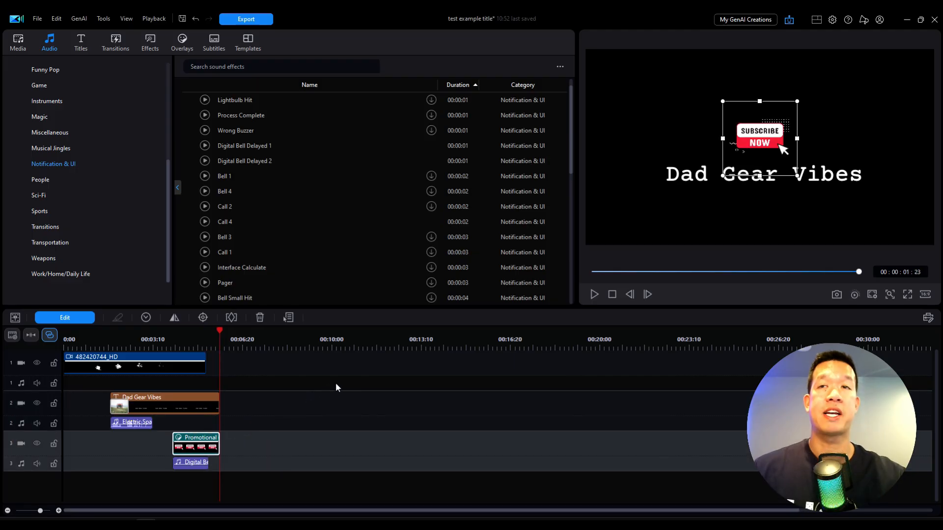
{"action": "left_click", "coordinate": [613, 295]}
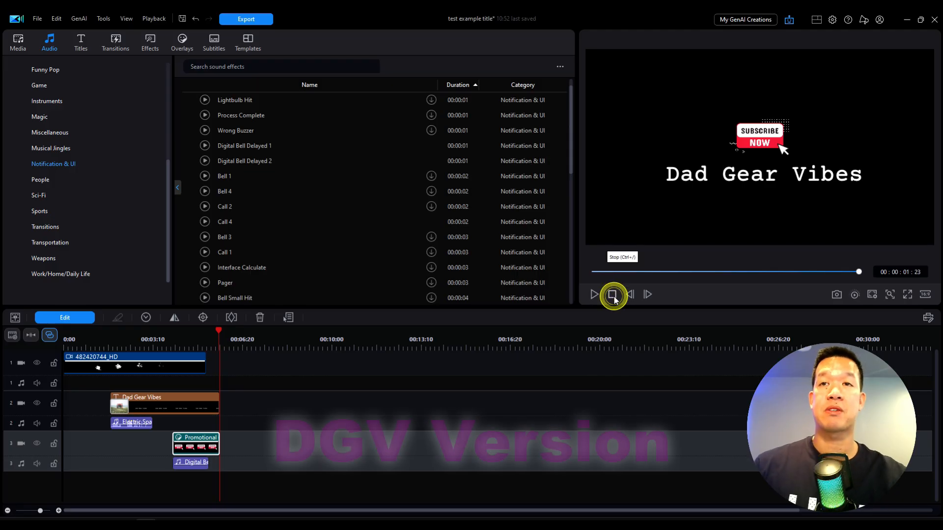